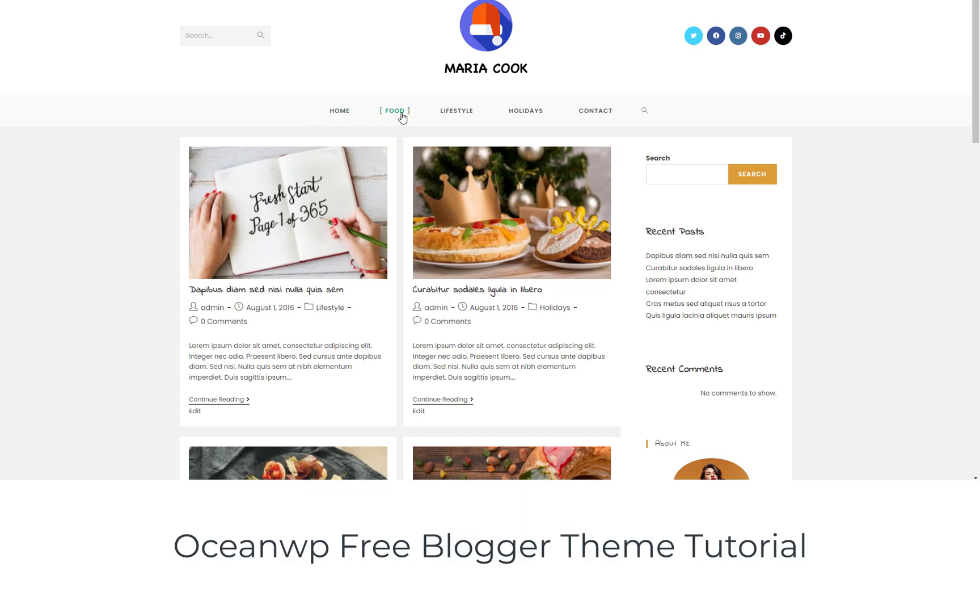
pyautogui.scroll(-13, 838, 192)
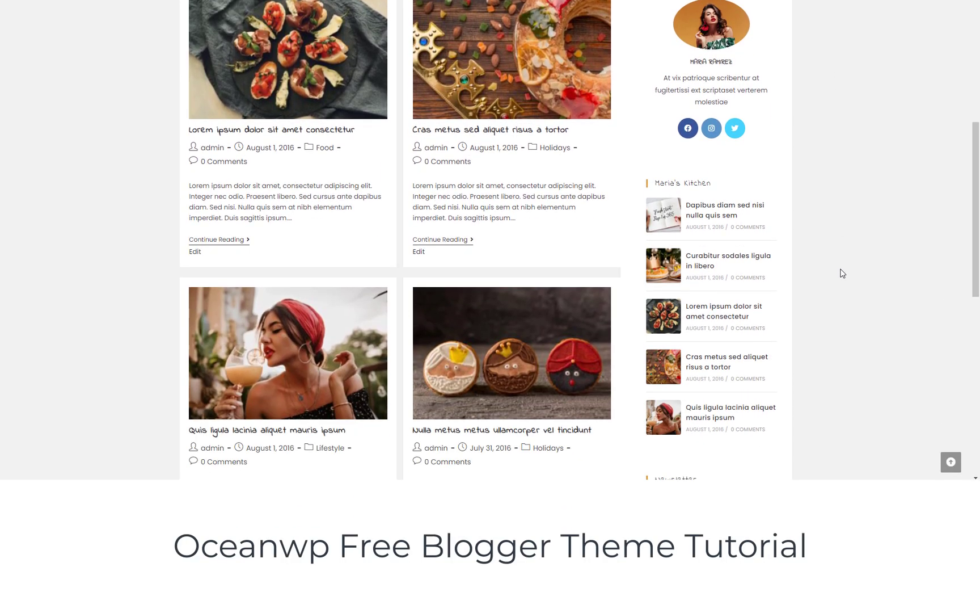
pyautogui.scroll(-4, 843, 295)
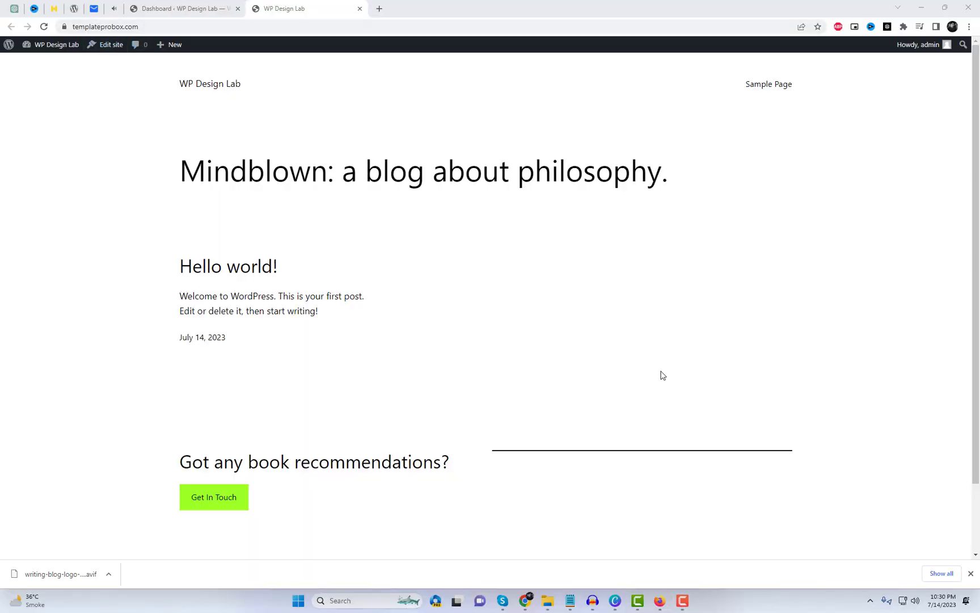
# Copy the OceanWP theme's name from its details on the installed themes page and close the details.
pyautogui.click(165, 9)
pyautogui.moveTo(31, 203)
pyautogui.click(122, 205)
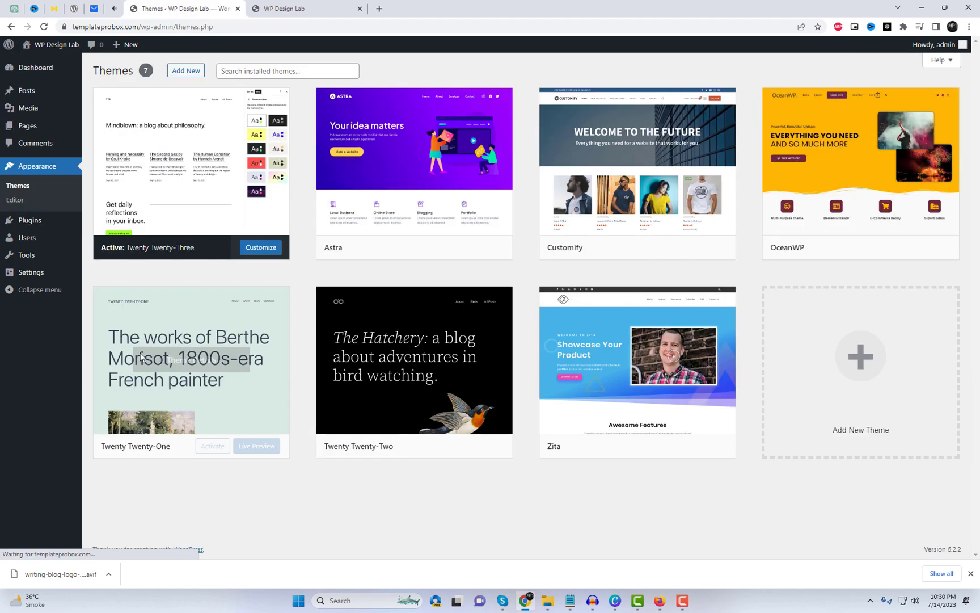
pyautogui.moveTo(821, 175)
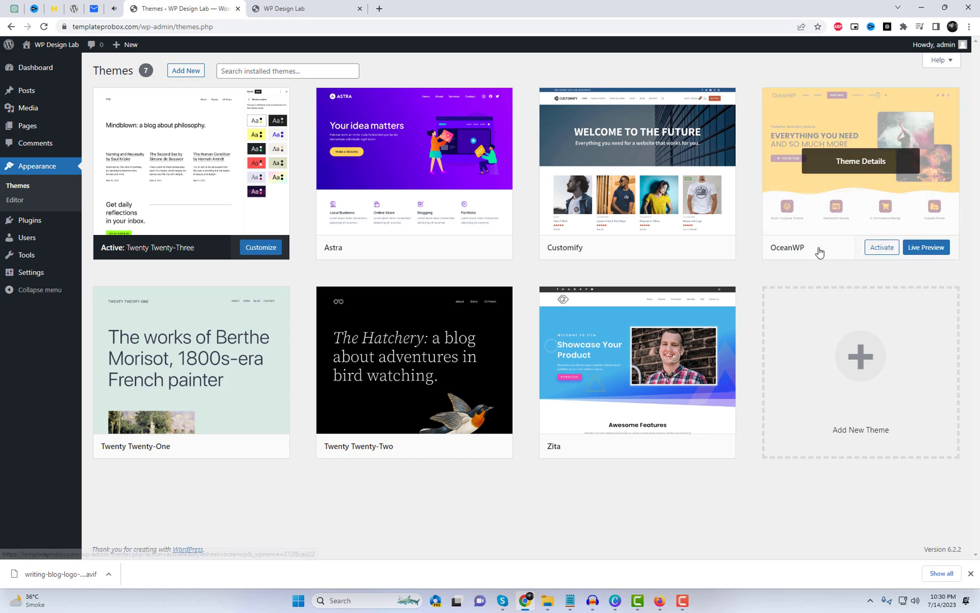
pyautogui.doubleClick(786, 248)
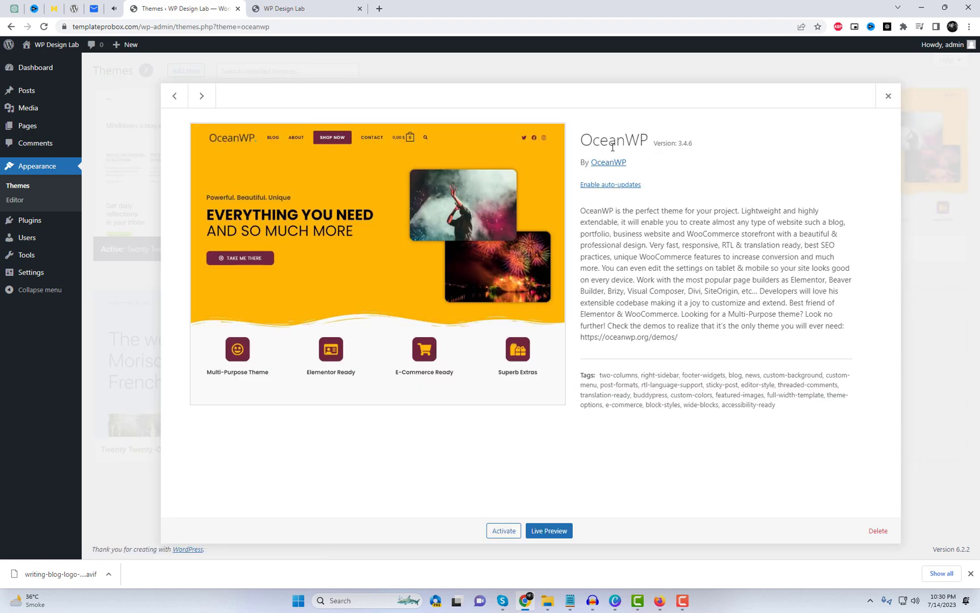
pyautogui.doubleClick(613, 147)
pyautogui.click(620, 142)
pyautogui.moveTo(650, 136); pyautogui.dragTo(586, 139)
pyautogui.hotkey('ctrl', 'c')
pyautogui.click(889, 96)
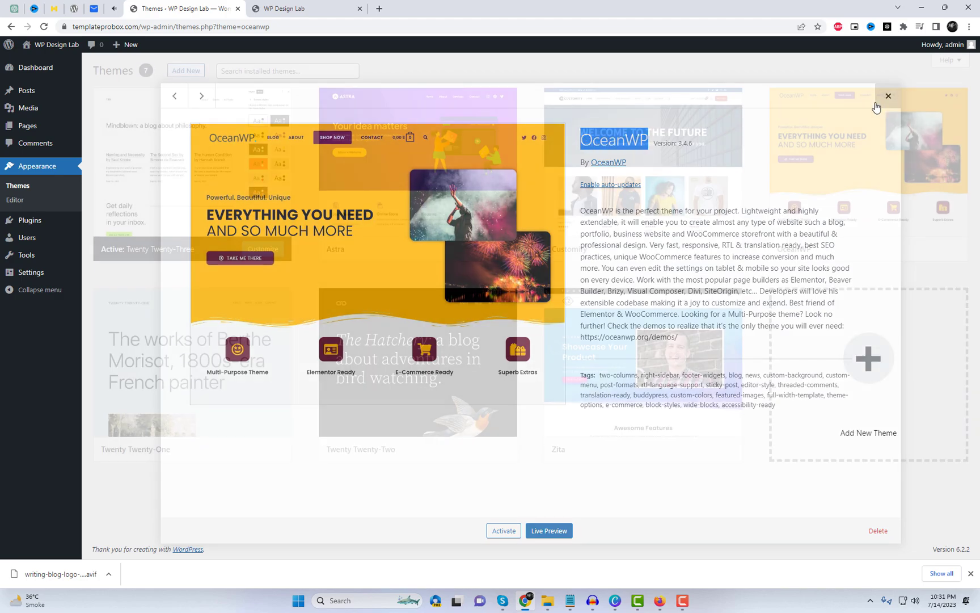
# Search the themes available to add for OceanWP and activate that theme.
pyautogui.click(191, 71)
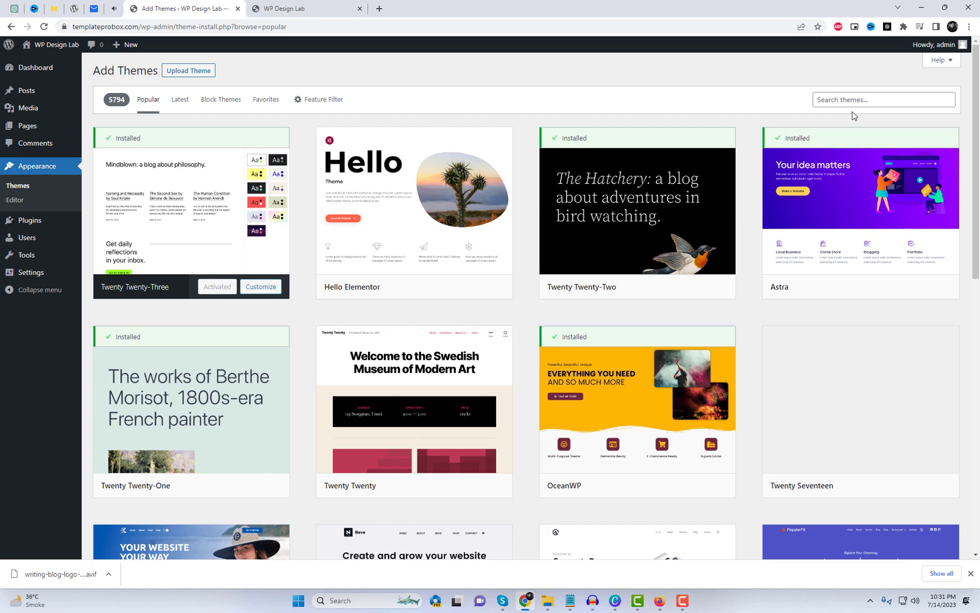
pyautogui.click(856, 101)
pyautogui.hotkey('ctrl', 'v')
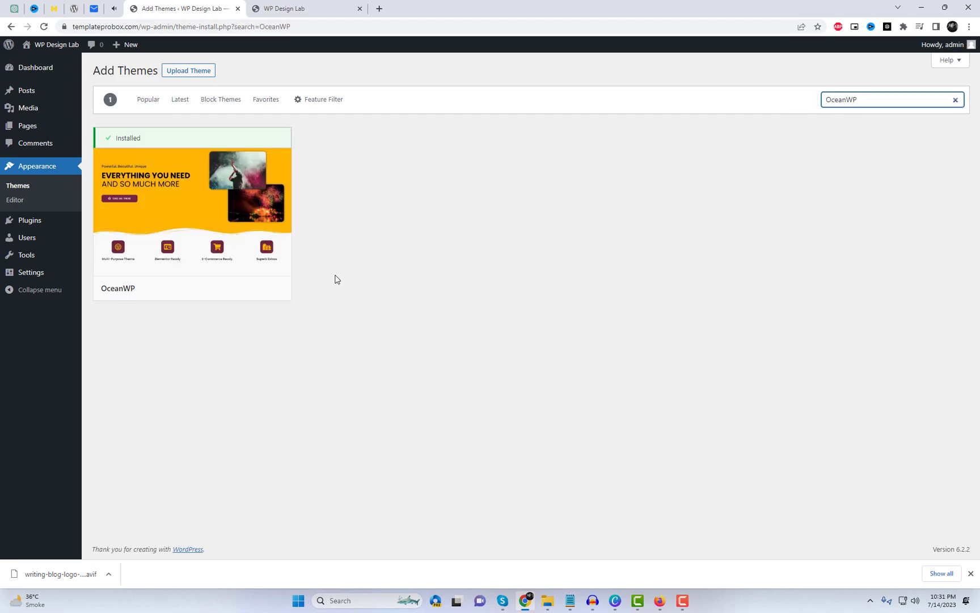
pyautogui.moveTo(240, 267)
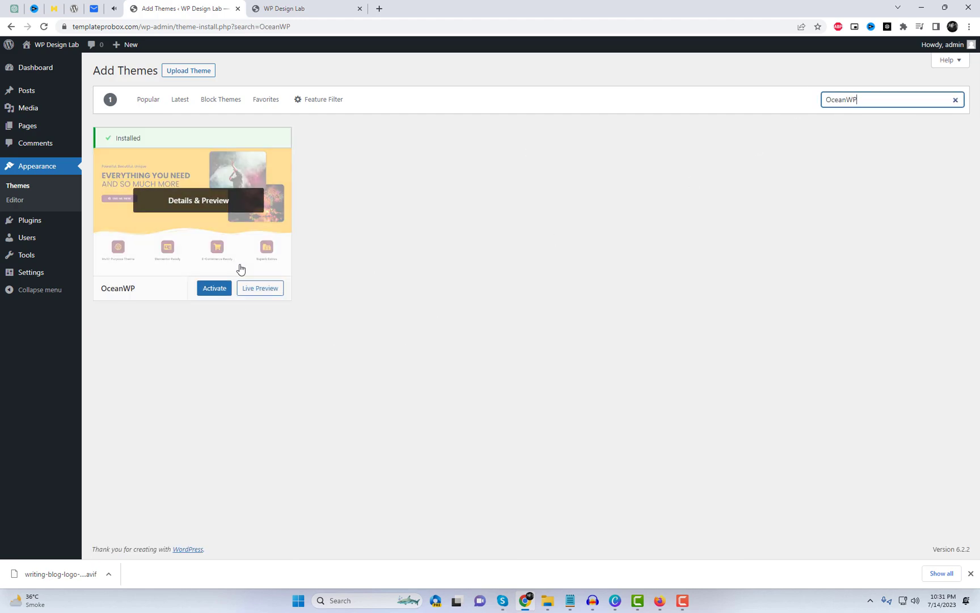
pyautogui.click(215, 289)
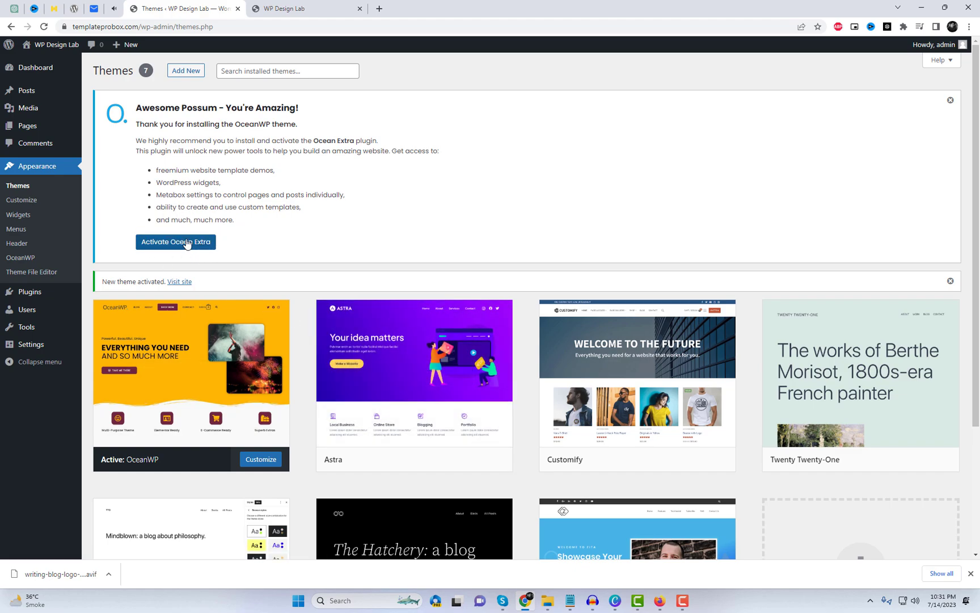
# Activate the recommended Ocean Extra plugin and accept the OceanWP opt-in.
pyautogui.click(187, 242)
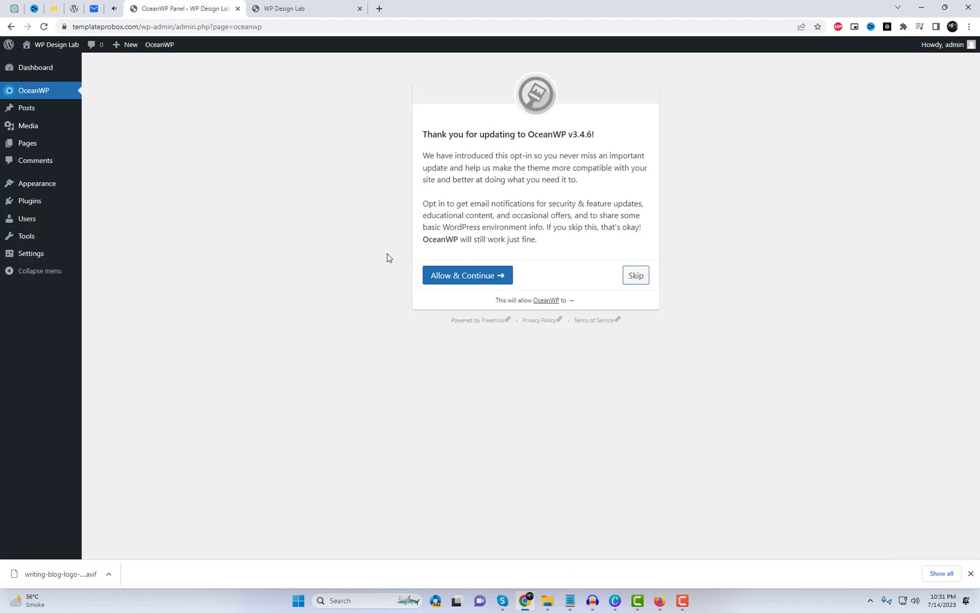
pyautogui.click(451, 278)
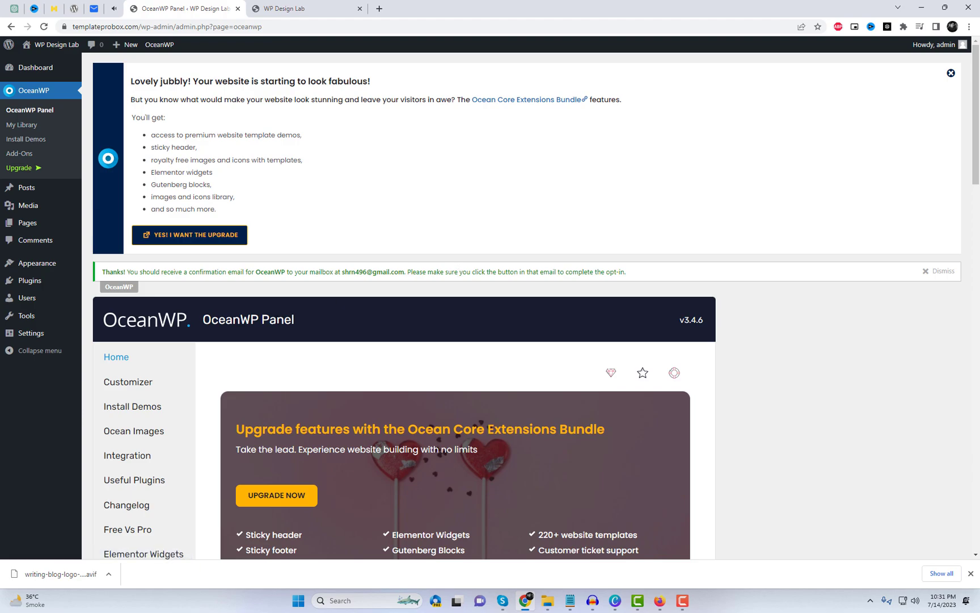
# Filter the OceanWP install demos by the Blog category and start importing the Maria demo.
pyautogui.scroll(-3, 274, 320)
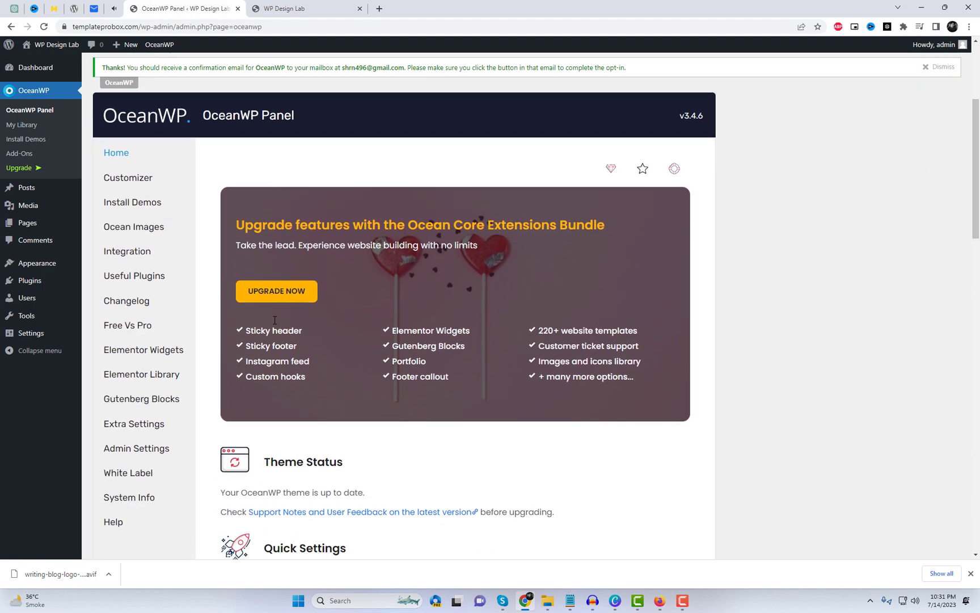
pyautogui.click(145, 205)
pyautogui.scroll(-6, 484, 316)
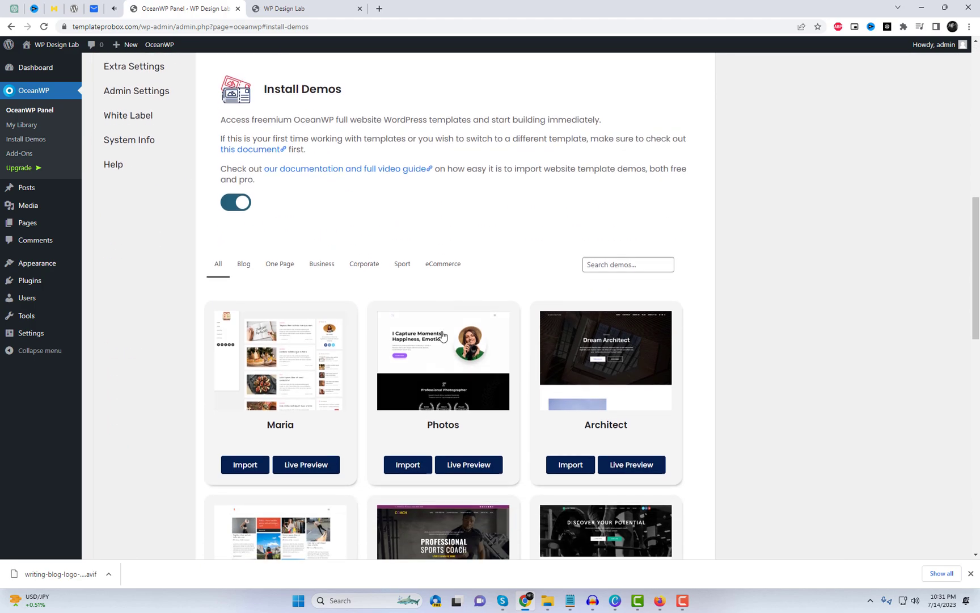
pyautogui.click(249, 270)
pyautogui.scroll(-3, 764, 393)
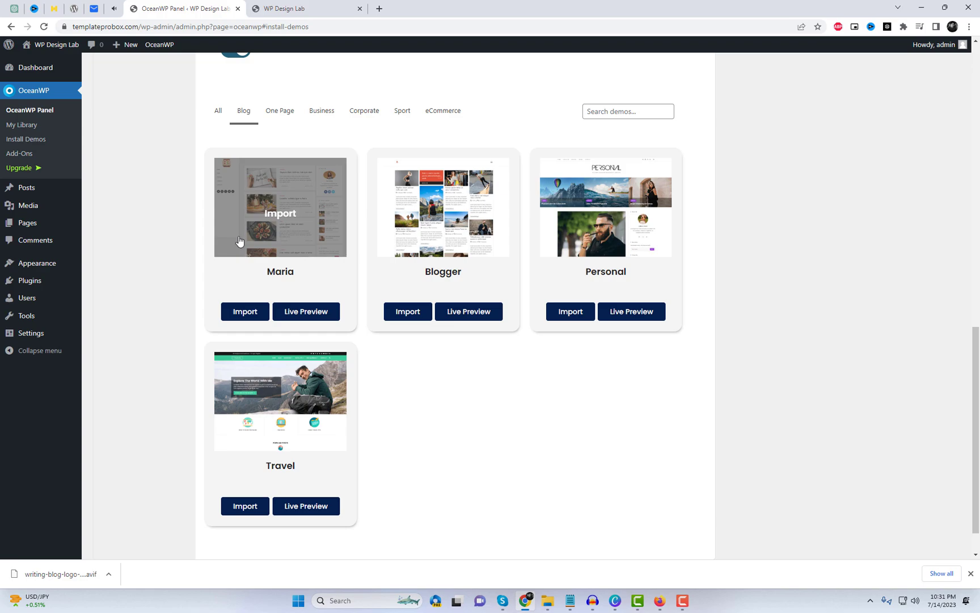
pyautogui.click(256, 313)
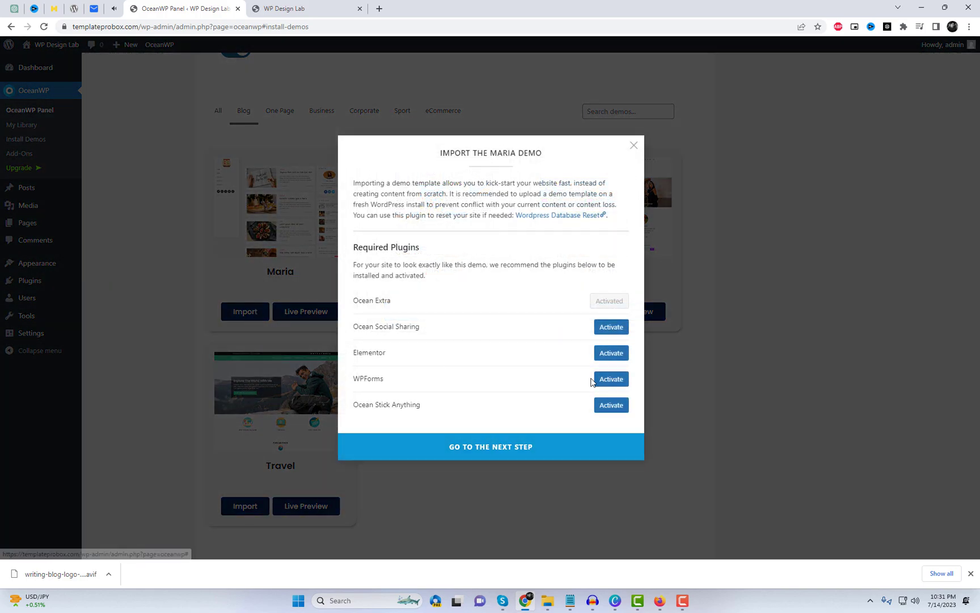
# Activate Ocean Social Sharing, Elementor, WPForms and Ocean Stick Anything, and install the Maria demo with all four import options.
pyautogui.click(613, 329)
pyautogui.click(613, 354)
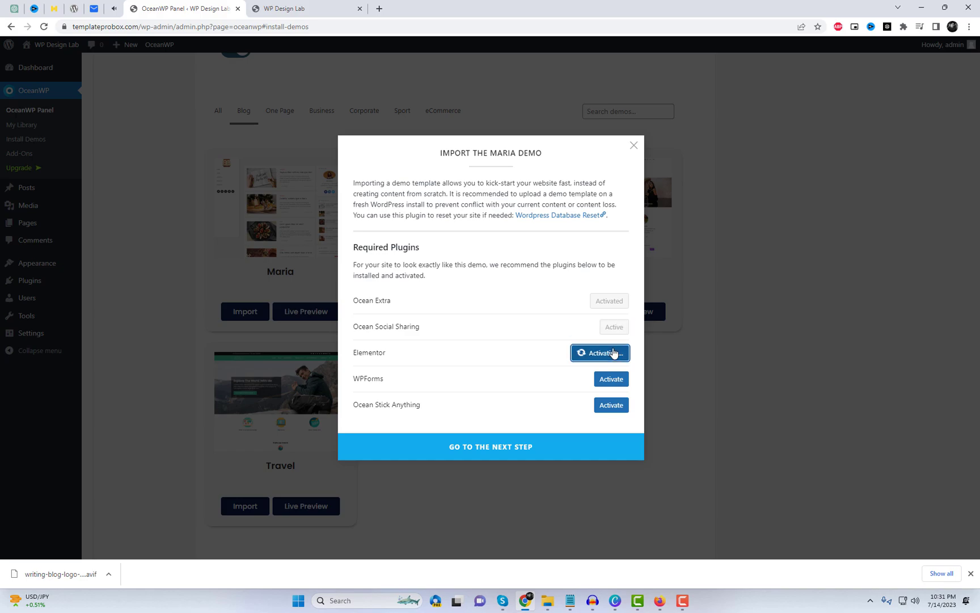
pyautogui.click(612, 380)
pyautogui.click(614, 405)
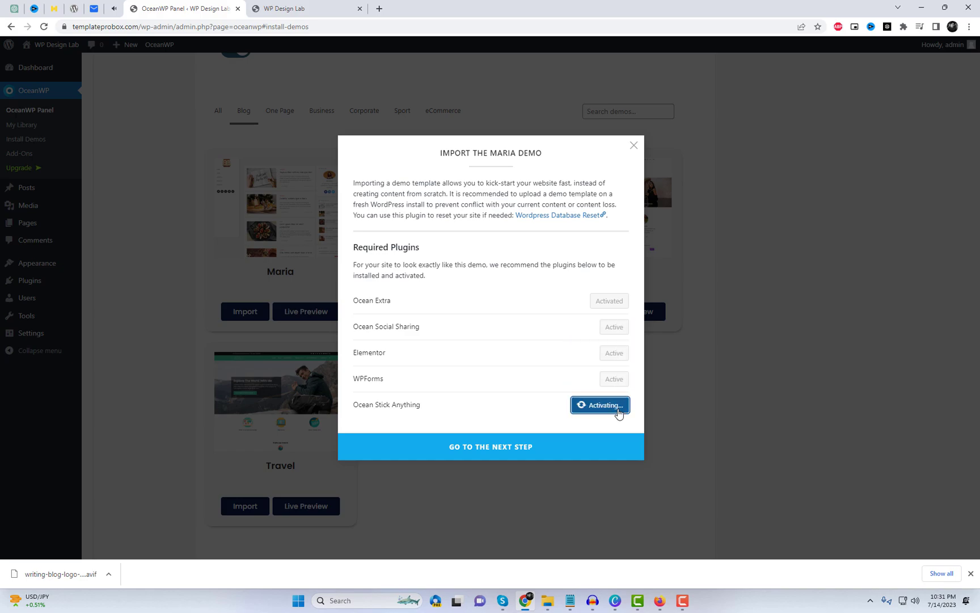
pyautogui.click(483, 449)
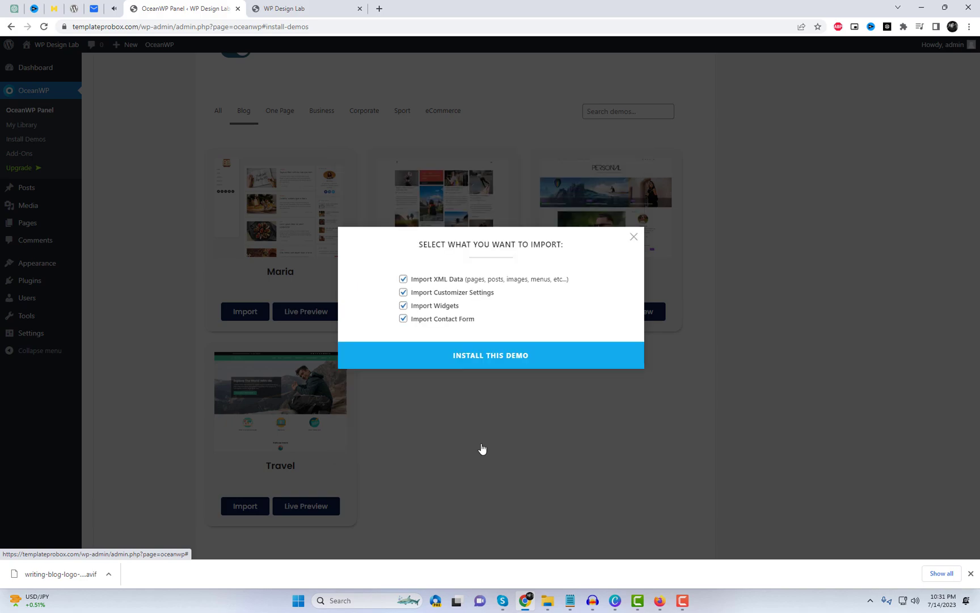
pyautogui.click(505, 368)
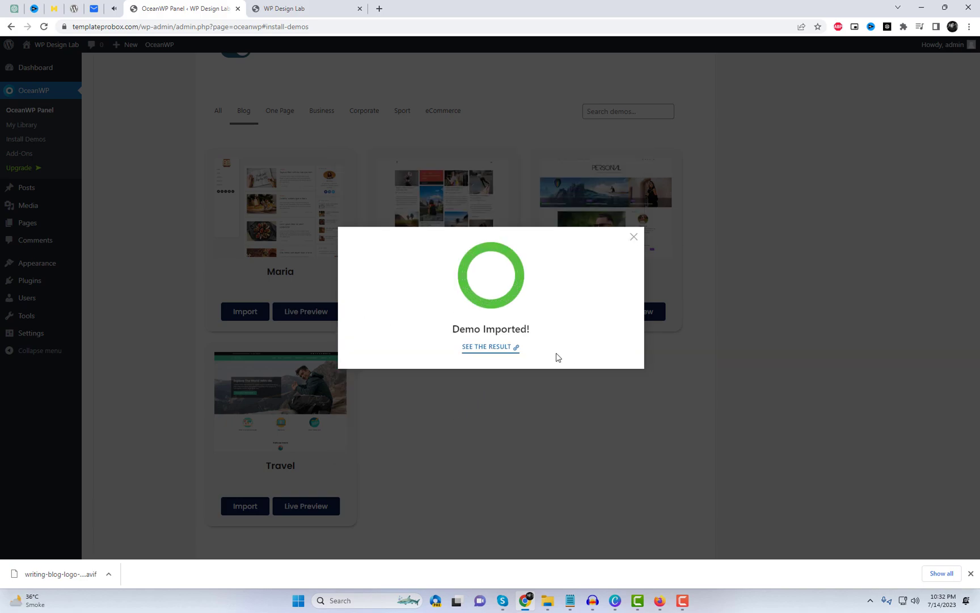
# View the imported blog's home page down to the footer and its second page of posts.
pyautogui.click(498, 353)
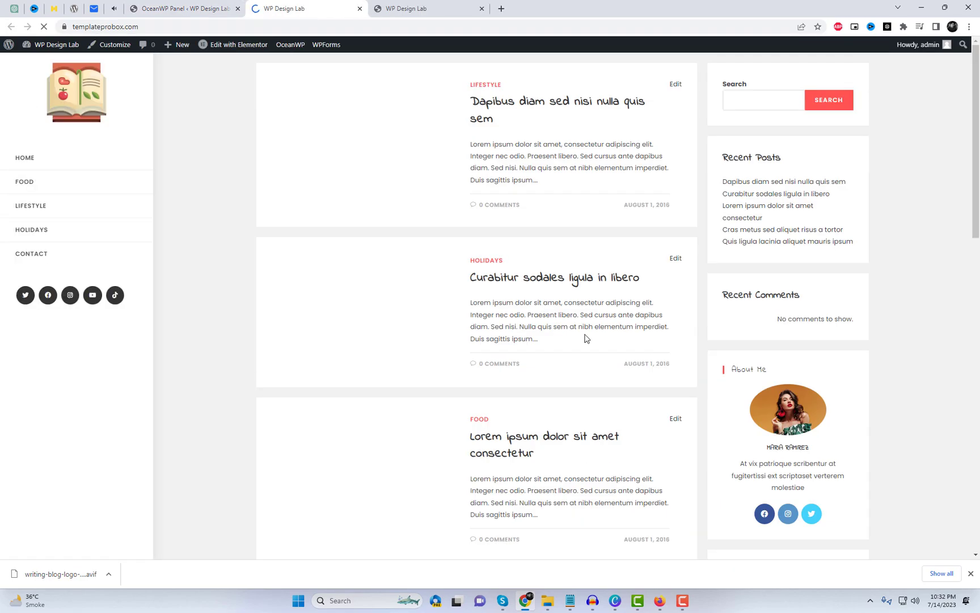
pyautogui.scroll(-20, 586, 339)
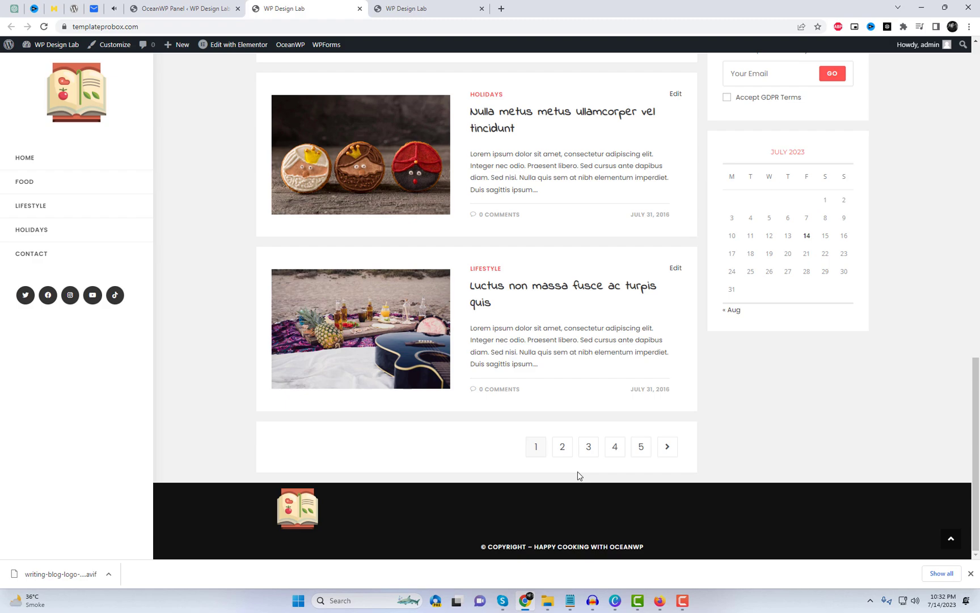
pyautogui.click(562, 447)
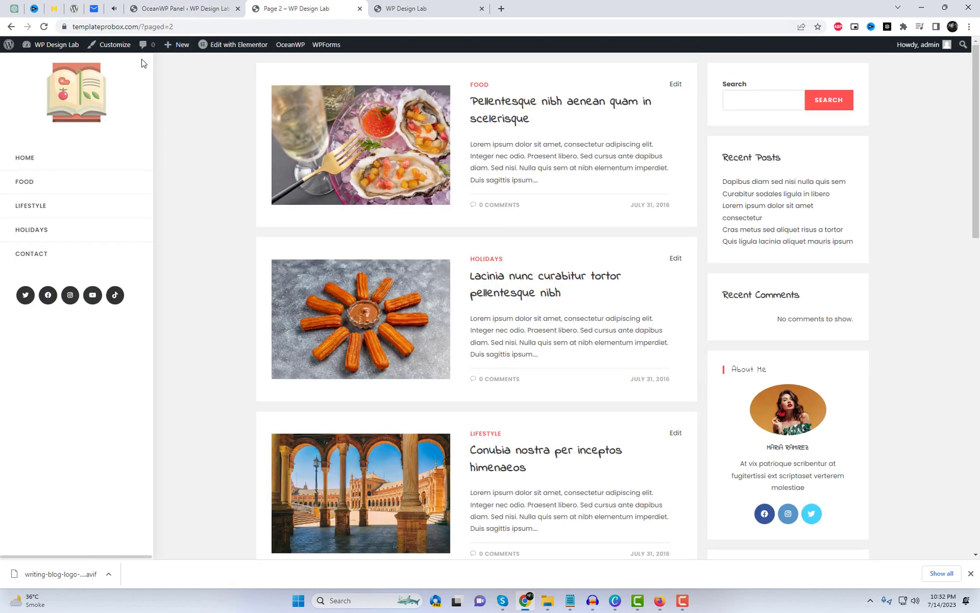
# Close the demo import dialog and look over the site's list of all posts and the post categories.
pyautogui.click(165, 8)
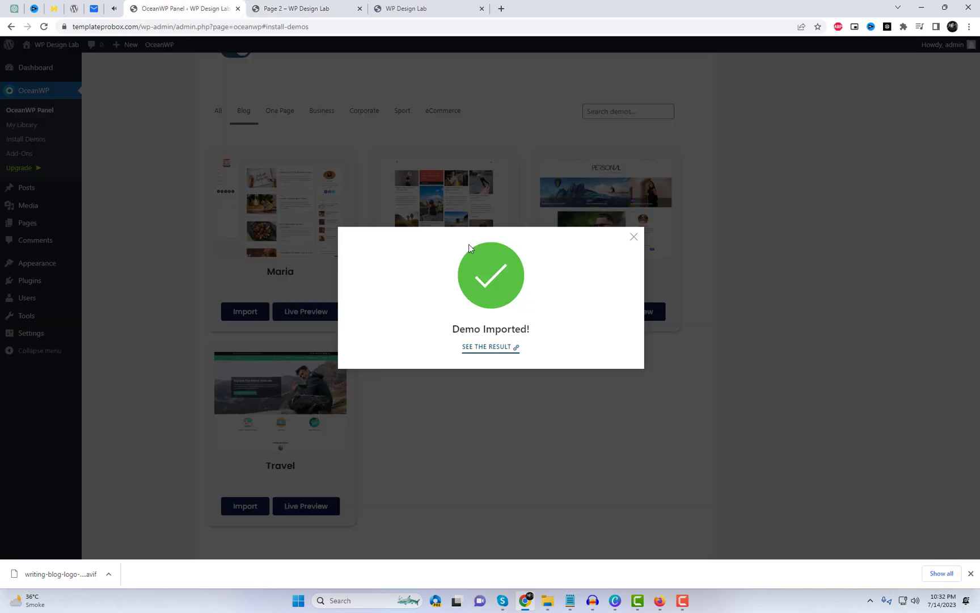
pyautogui.click(634, 236)
pyautogui.scroll(2, 53, 245)
pyautogui.moveTo(34, 187)
pyautogui.click(116, 189)
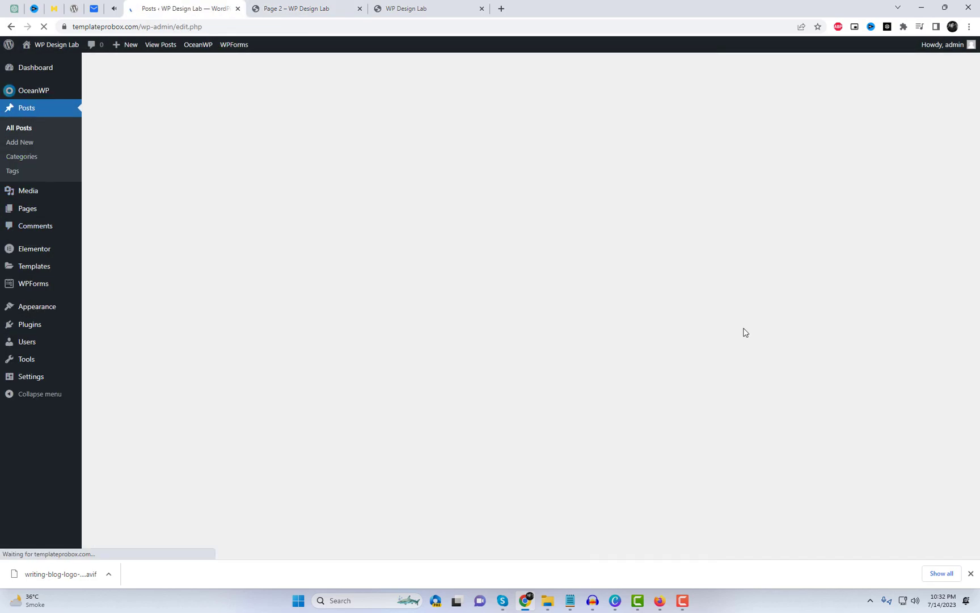
pyautogui.scroll(-6, 707, 351)
pyautogui.scroll(6, 48, 197)
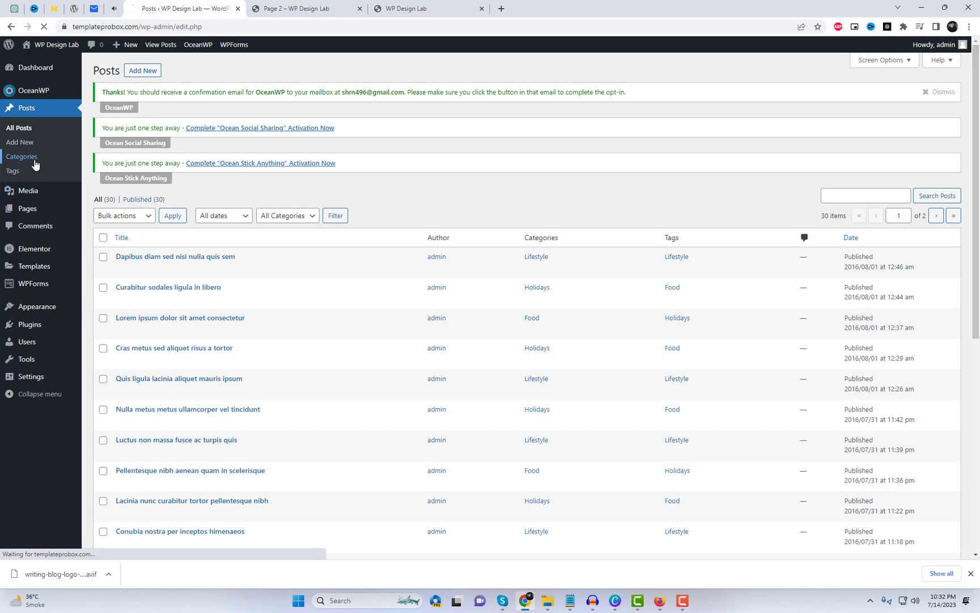
# Open the theme Customizer in a new browser tab and switch to it.
pyautogui.moveTo(37, 306)
pyautogui.rightClick(102, 323)
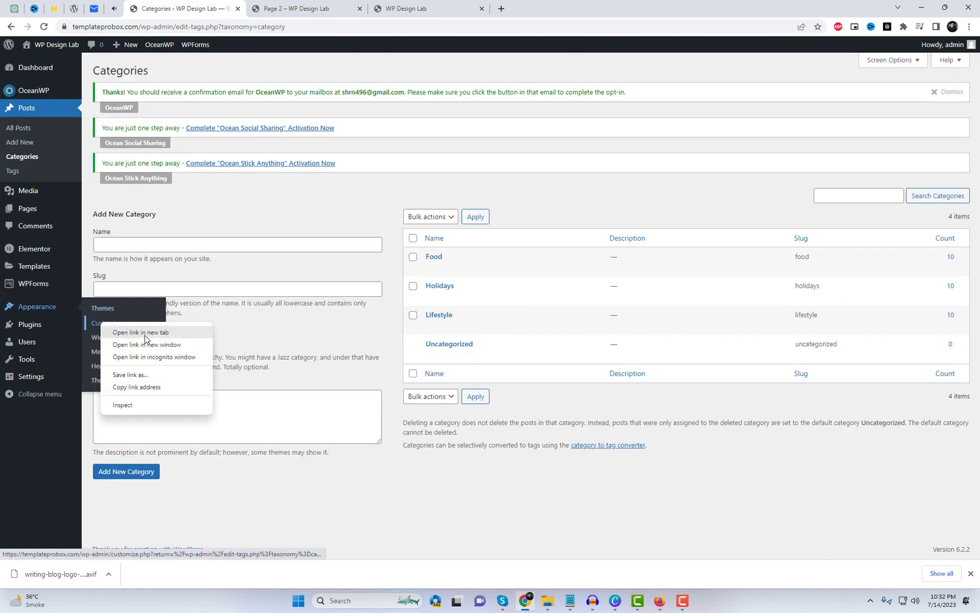
pyautogui.click(142, 333)
pyautogui.click(423, 8)
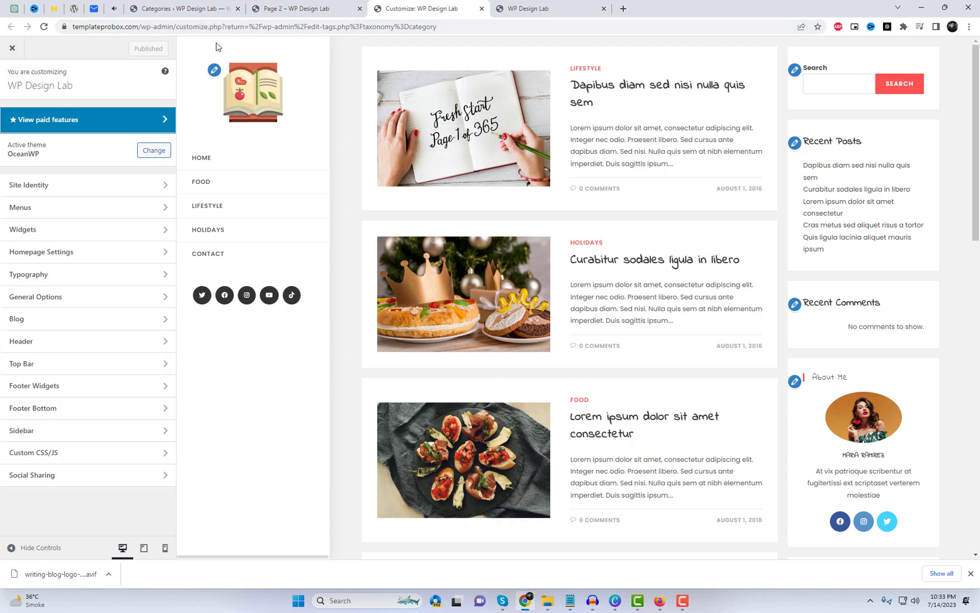
# Set the header style to Medium in the general header settings.
pyautogui.click(61, 341)
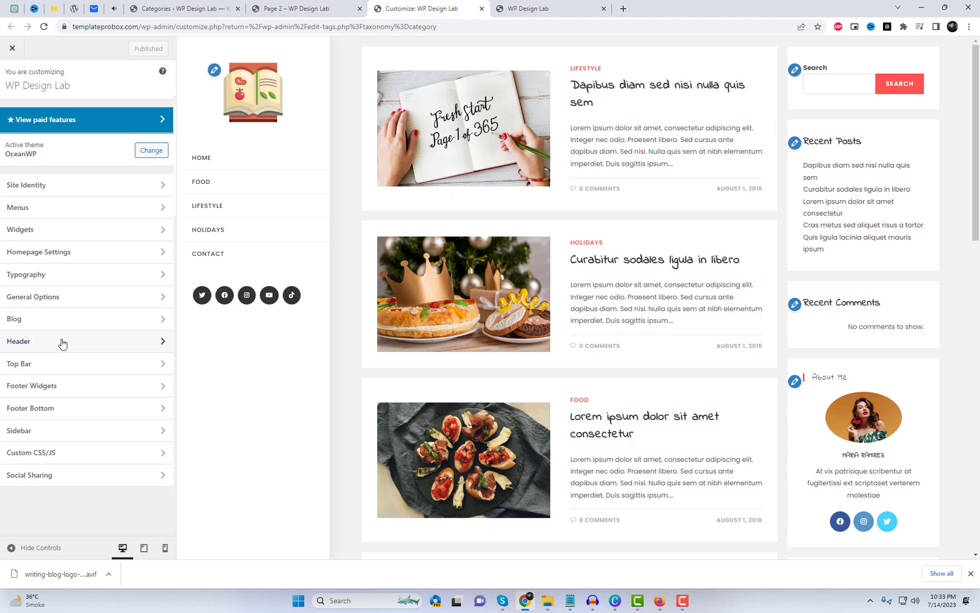
pyautogui.click(76, 124)
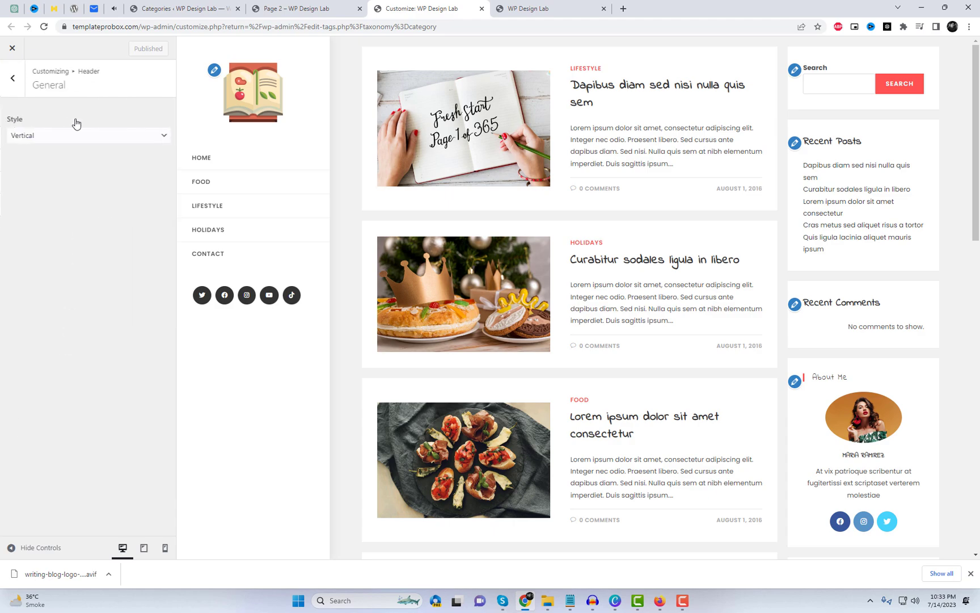
pyautogui.click(80, 140)
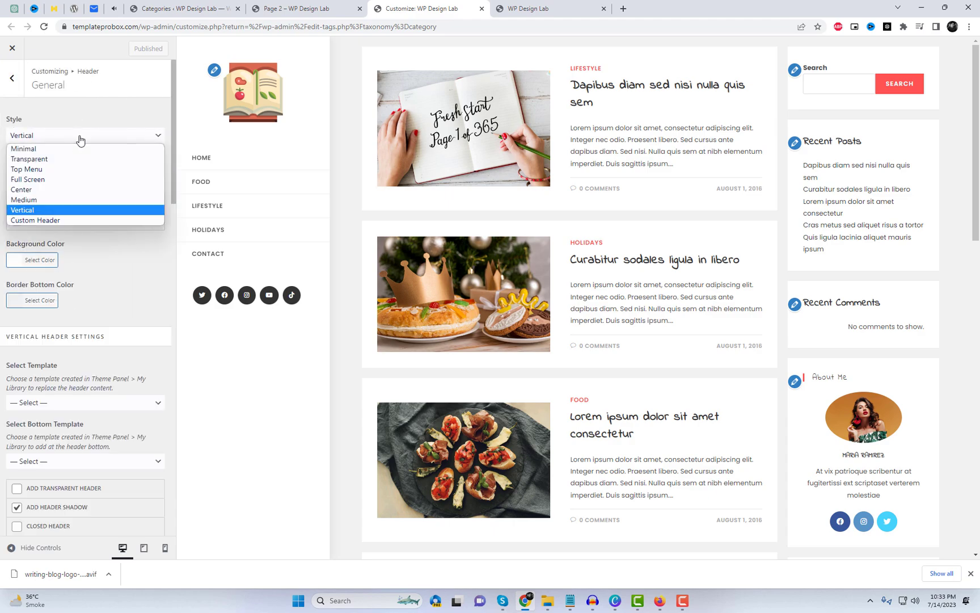
pyautogui.click(68, 199)
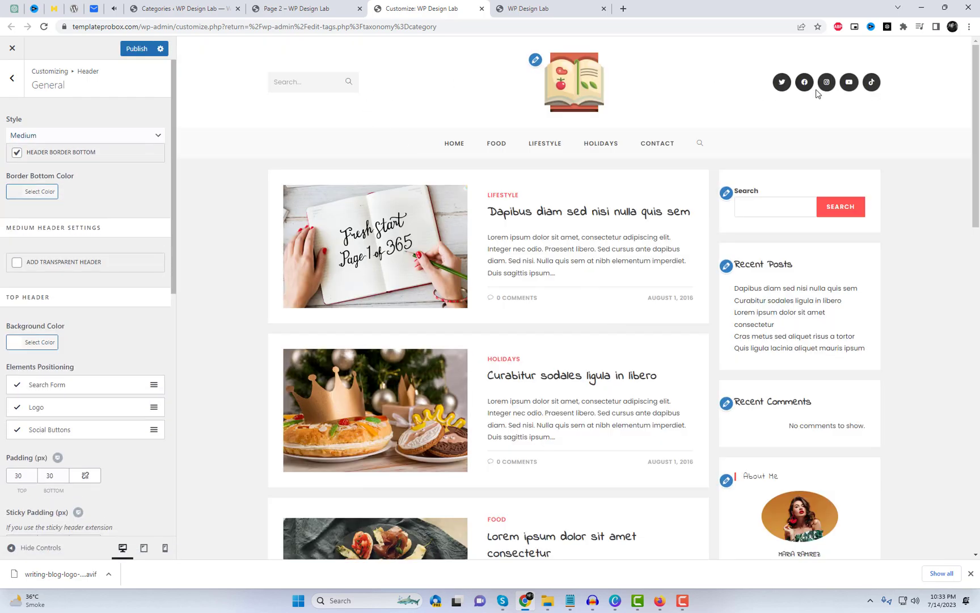
# Try the Minimal header style, switch back to Medium, and leave the general header settings.
pyautogui.click(48, 139)
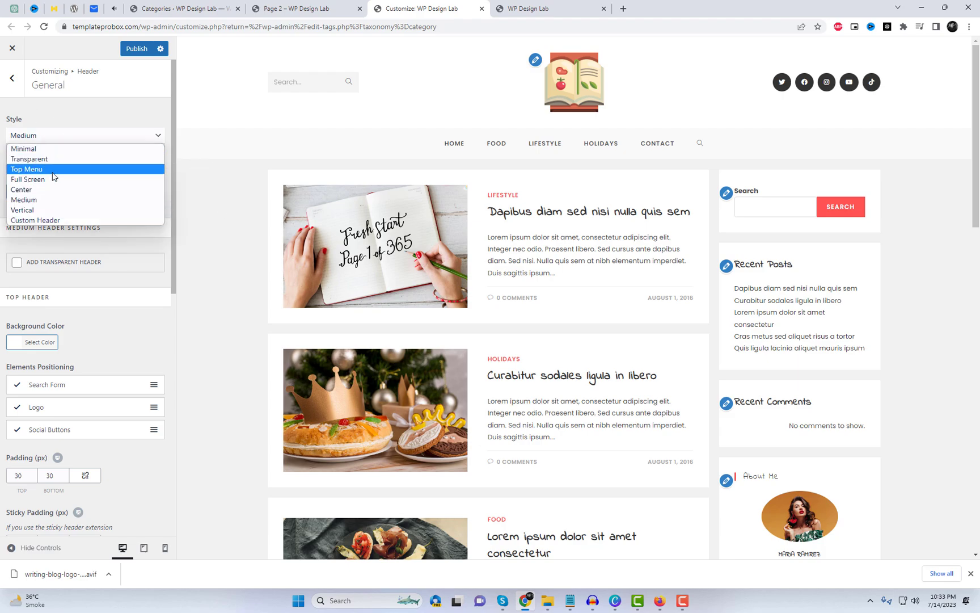
pyautogui.click(88, 148)
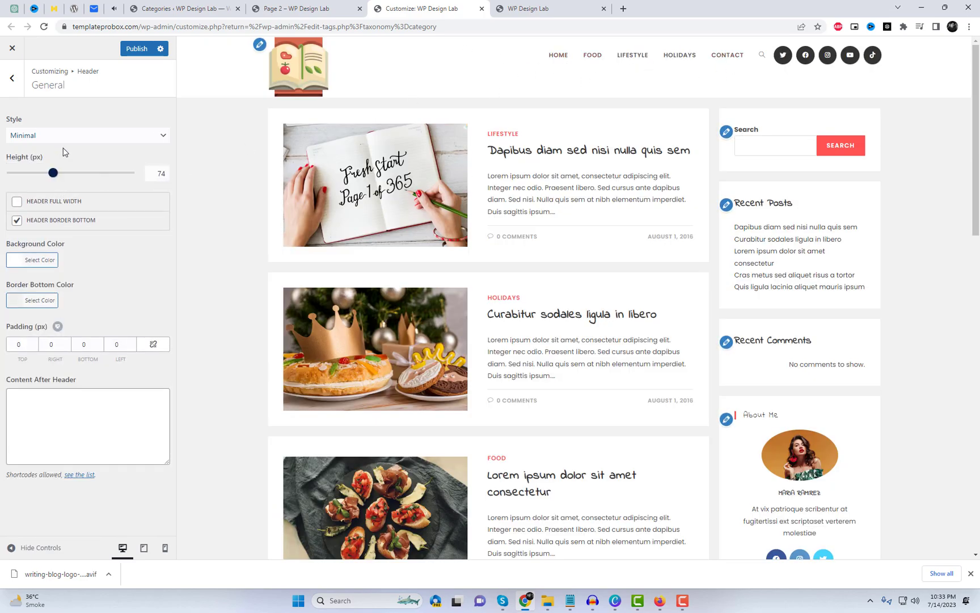
pyautogui.click(66, 136)
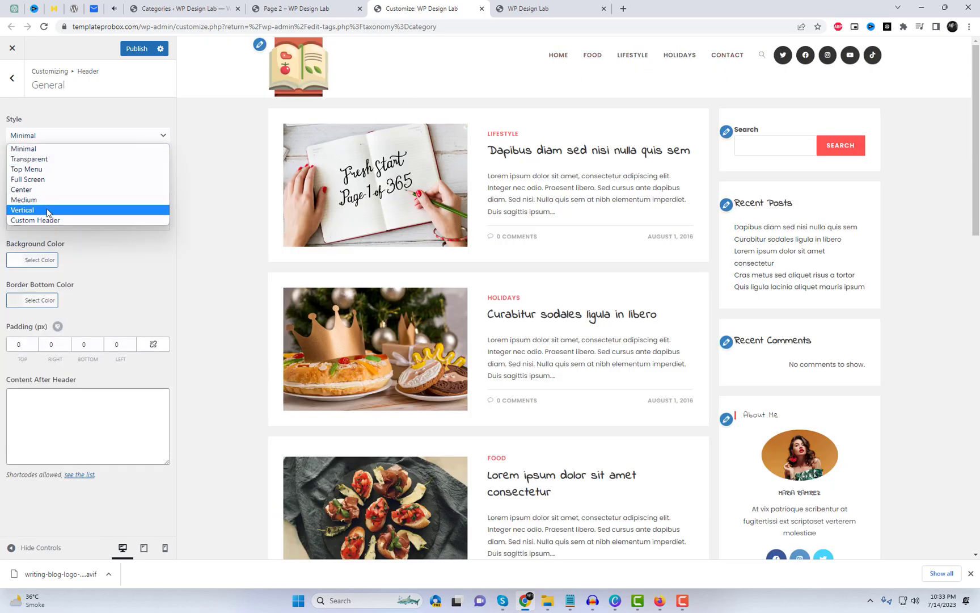
pyautogui.click(34, 200)
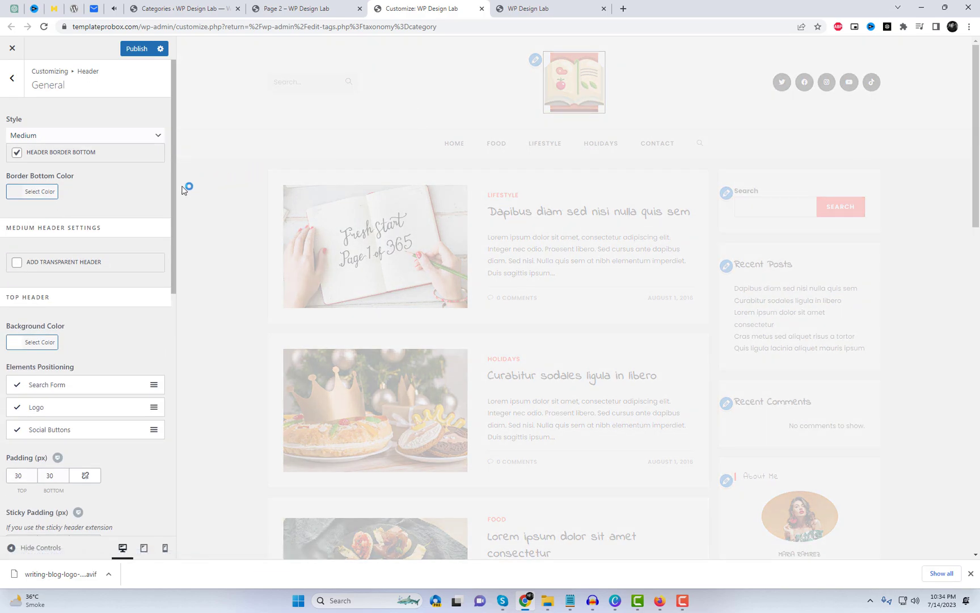
pyautogui.scroll(-2, 121, 231)
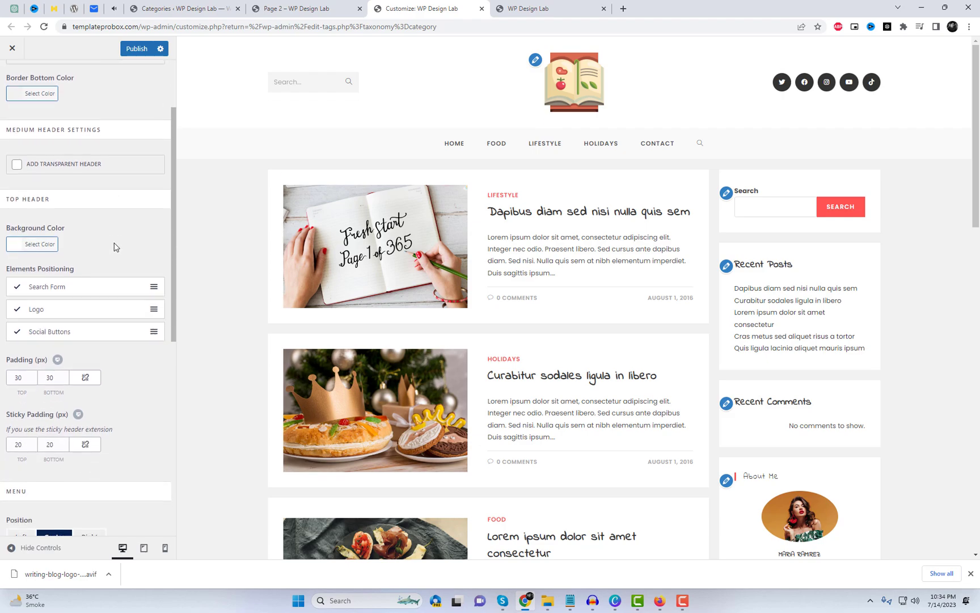
pyautogui.scroll(2, 104, 282)
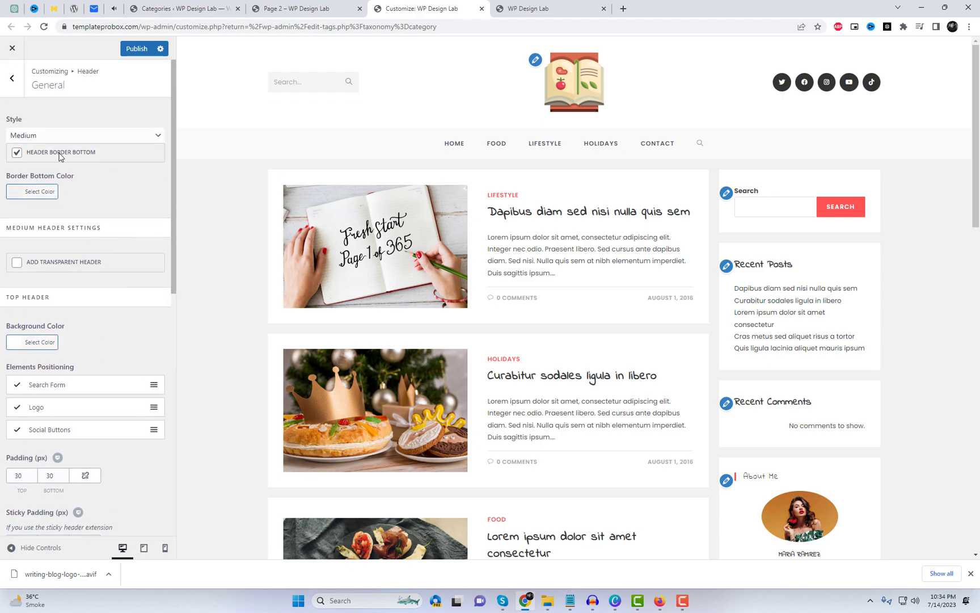
pyautogui.click(11, 78)
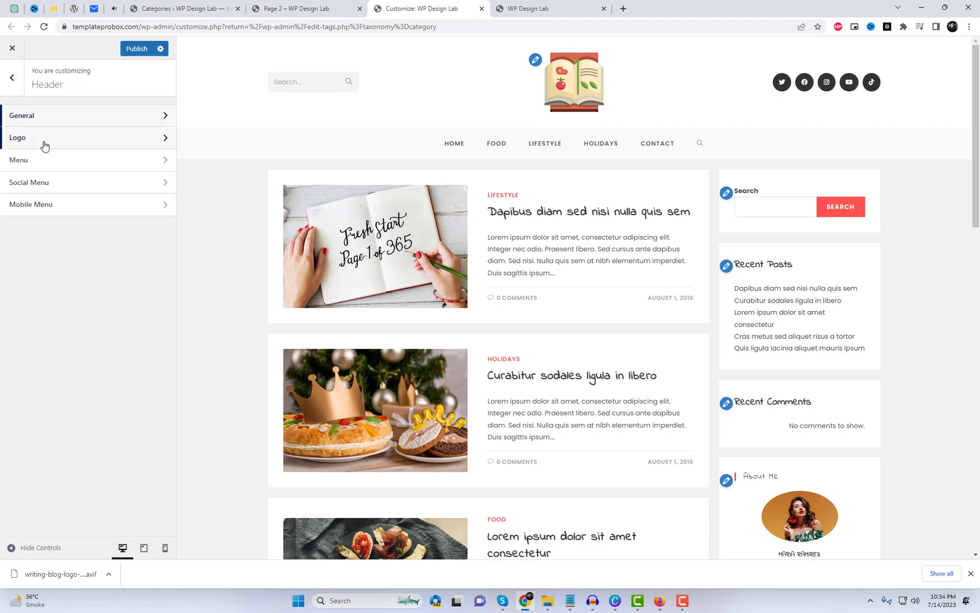
# Replace the header logo with mlogo-2.png from the media library, without cropping, and set its max width to 174 px.
pyautogui.click(45, 143)
pyautogui.click(74, 296)
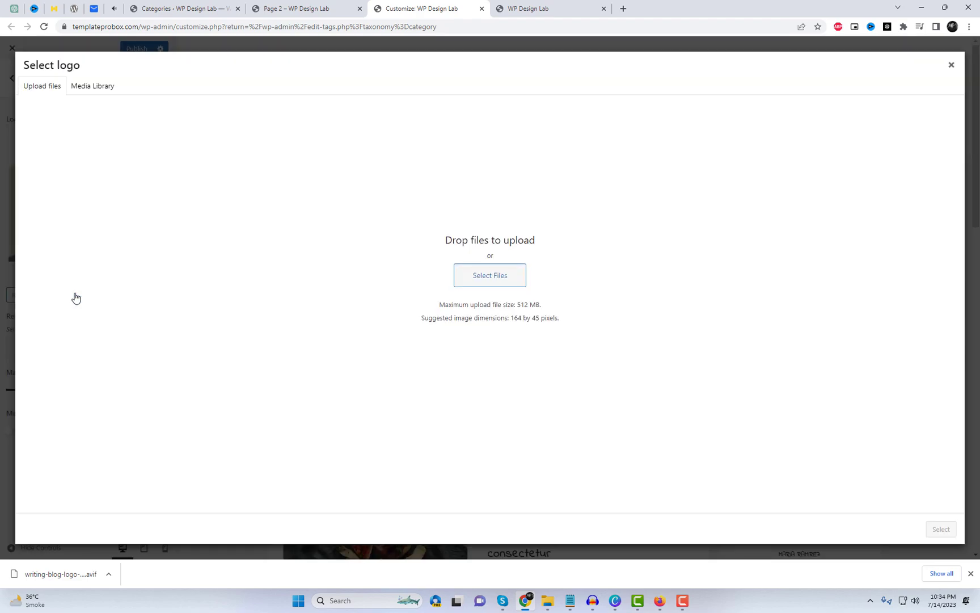
pyautogui.click(97, 90)
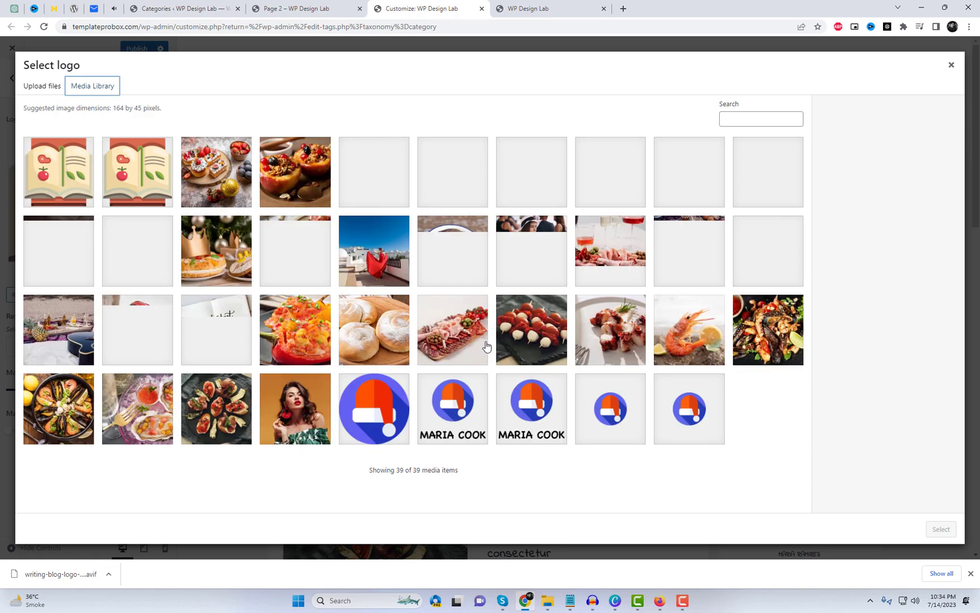
pyautogui.click(454, 415)
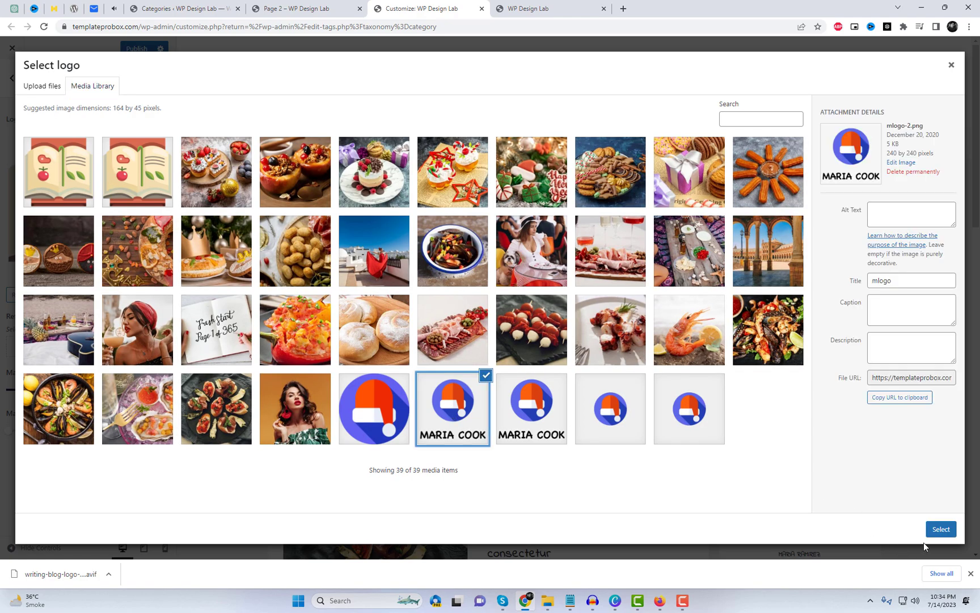
pyautogui.click(939, 529)
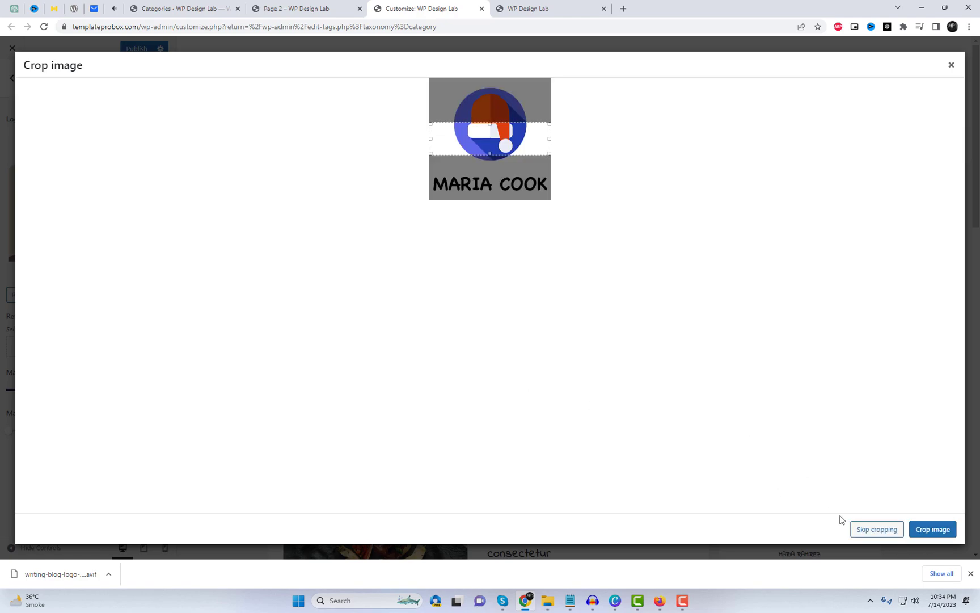
pyautogui.click(855, 529)
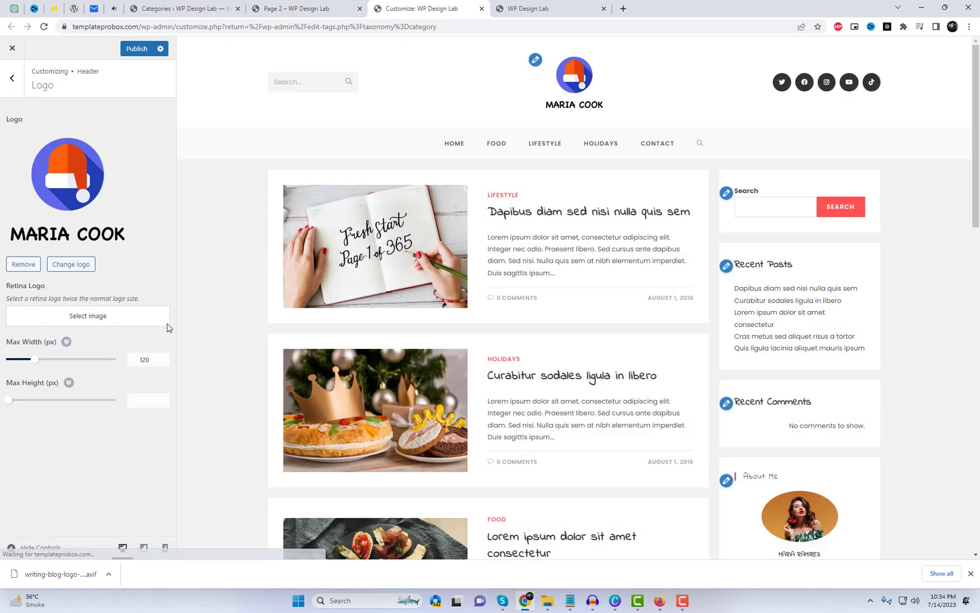
pyautogui.moveTo(38, 361); pyautogui.dragTo(48, 367)
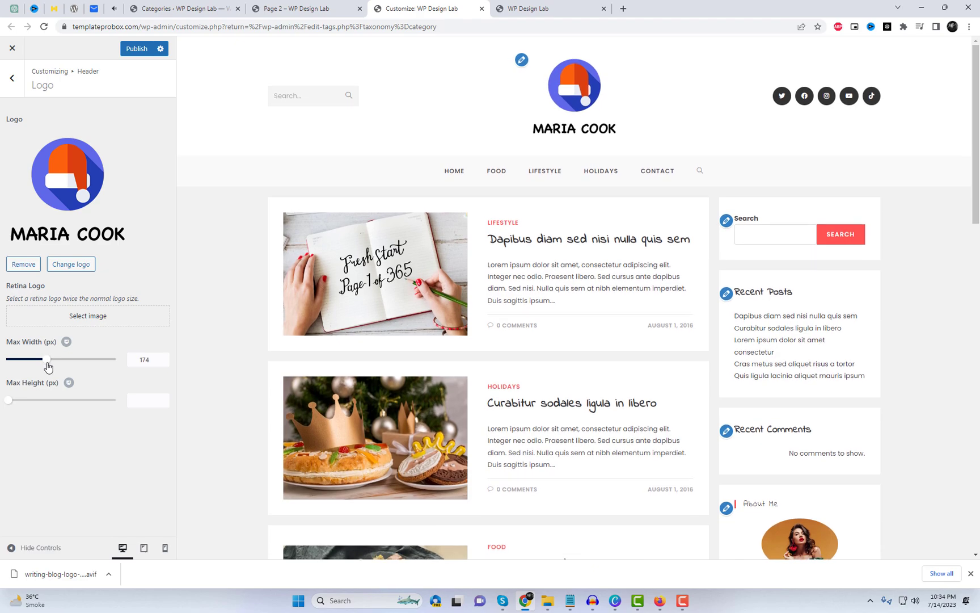
pyautogui.click(17, 92)
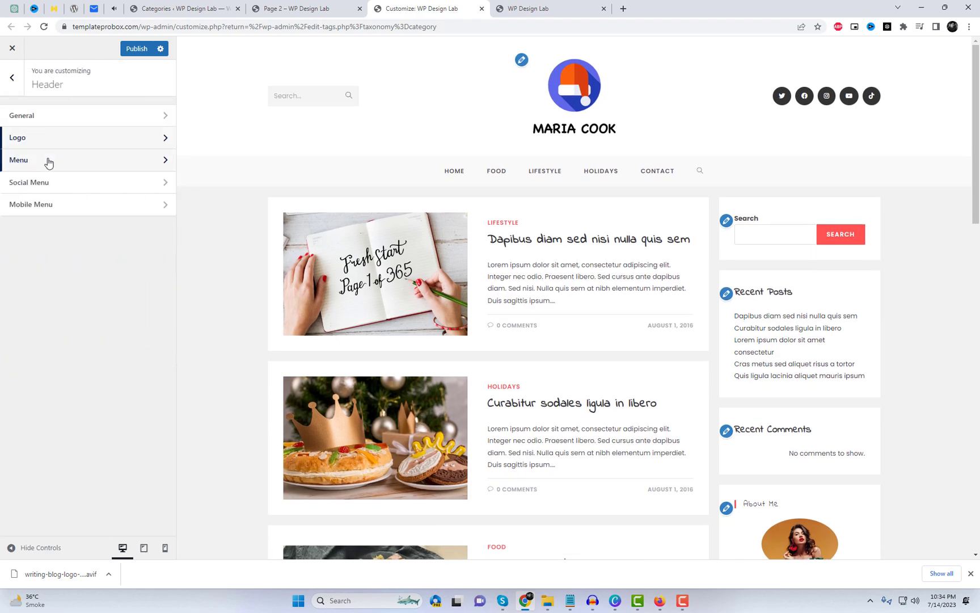
# Set the social link style to Colored in the header's social menu settings.
pyautogui.click(44, 186)
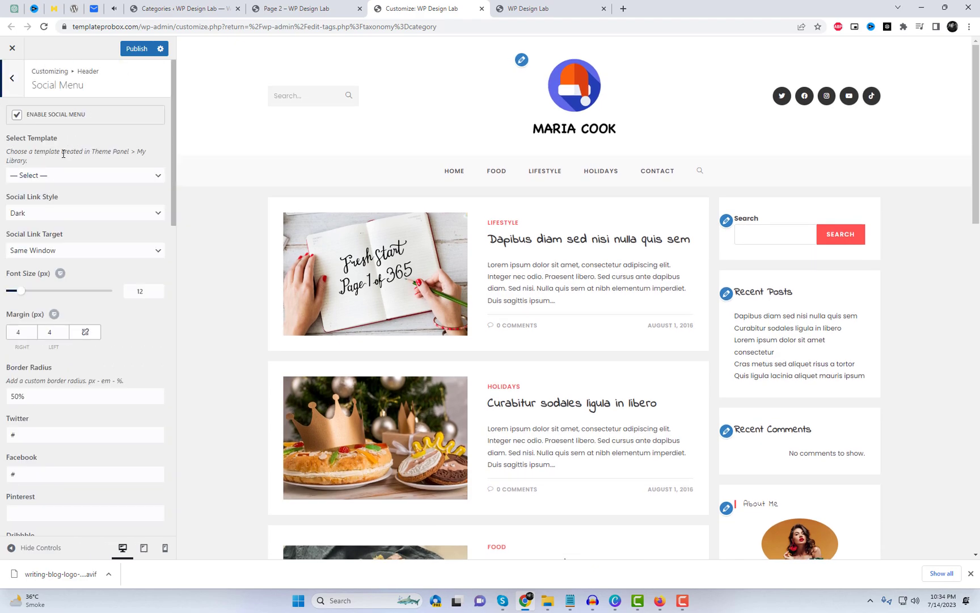
pyautogui.click(69, 214)
pyautogui.click(63, 233)
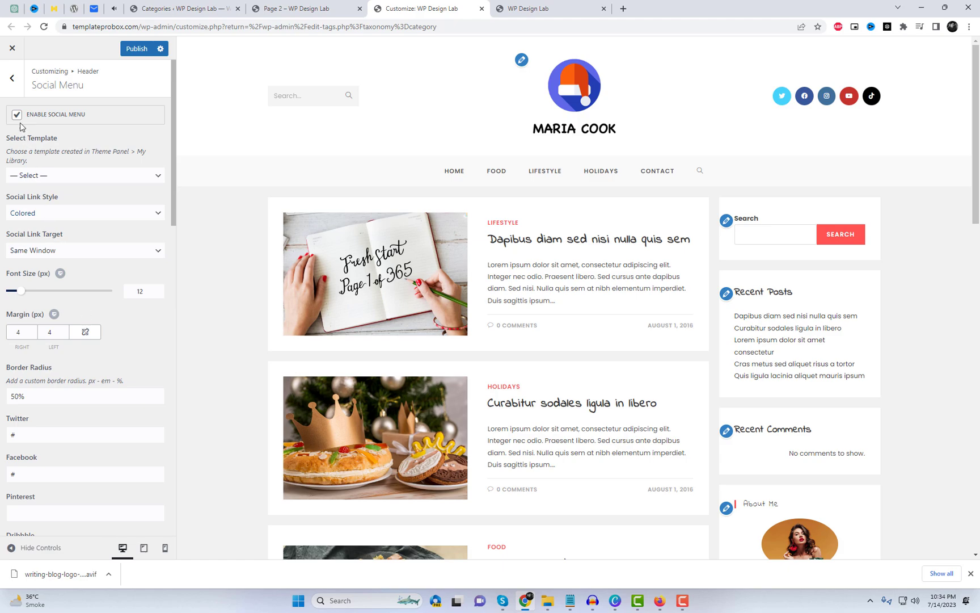
pyautogui.click(14, 85)
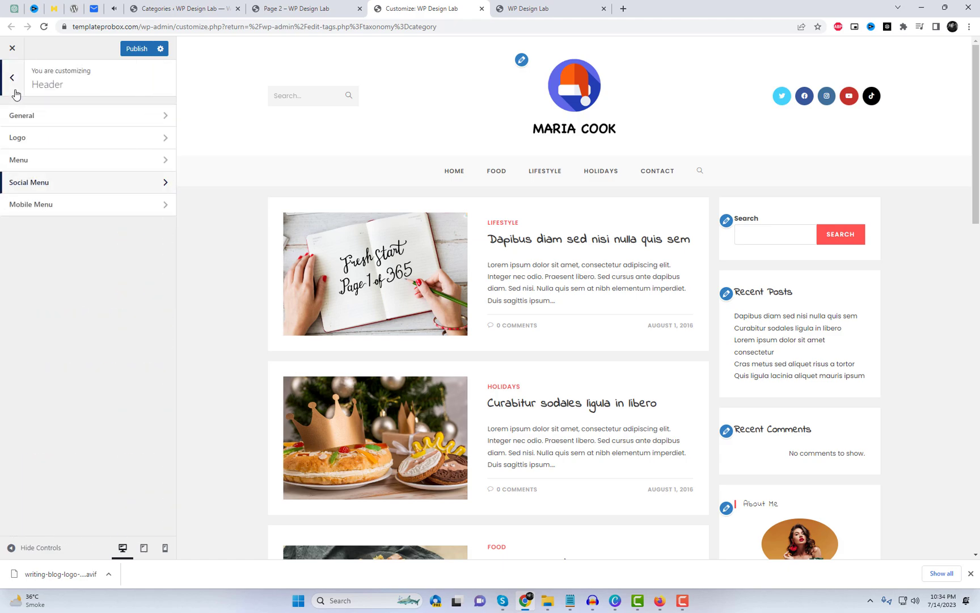
# Set the mobile menu breakpoint to From 767px and check the header in the mobile preview.
pyautogui.click(66, 212)
pyautogui.click(83, 157)
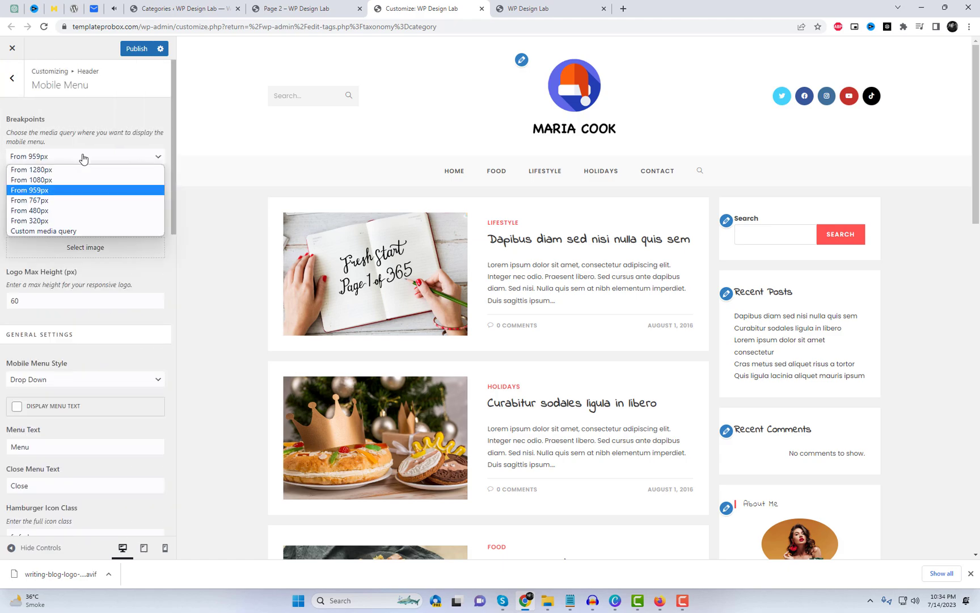
pyautogui.click(66, 201)
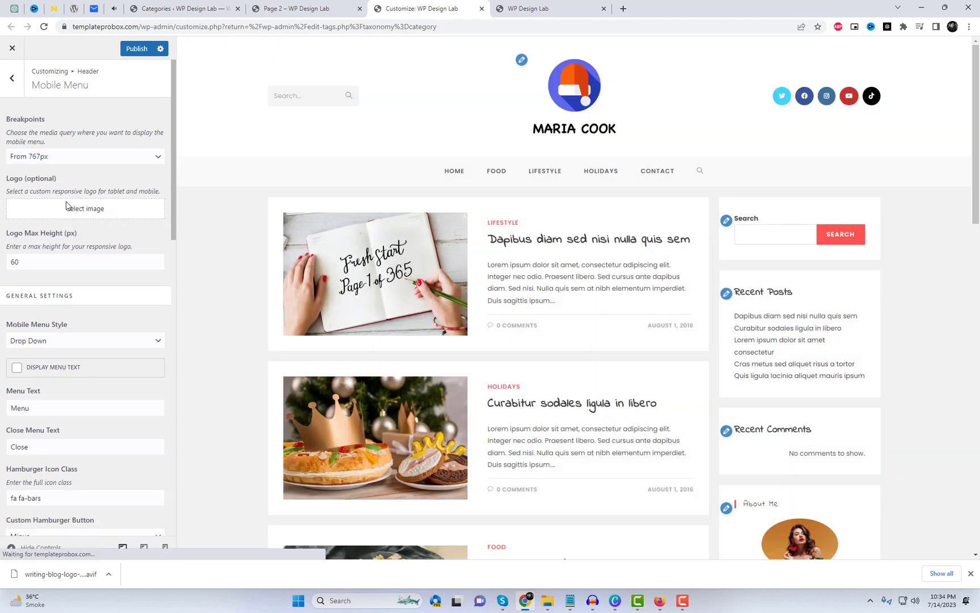
pyautogui.click(164, 549)
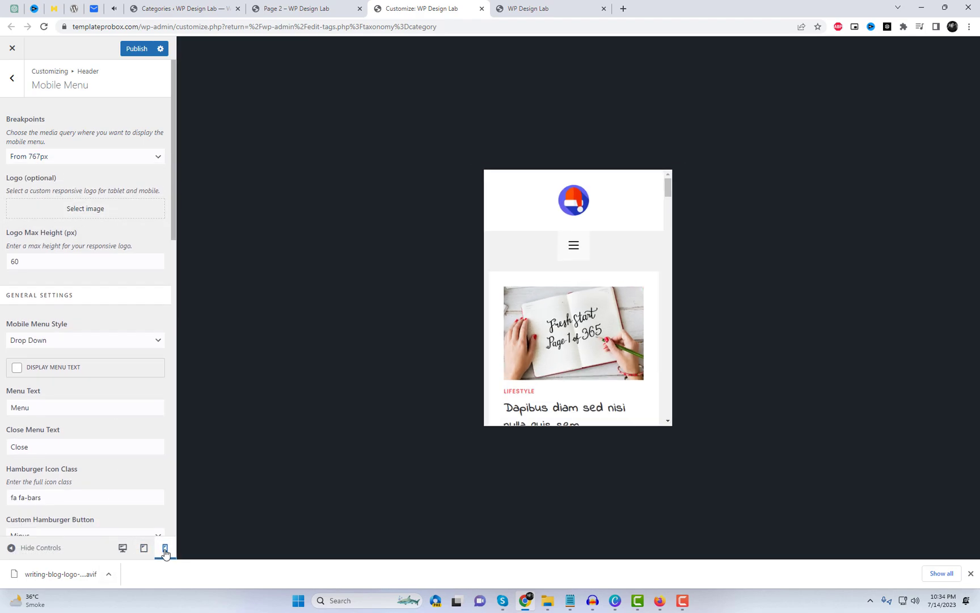
pyautogui.click(578, 251)
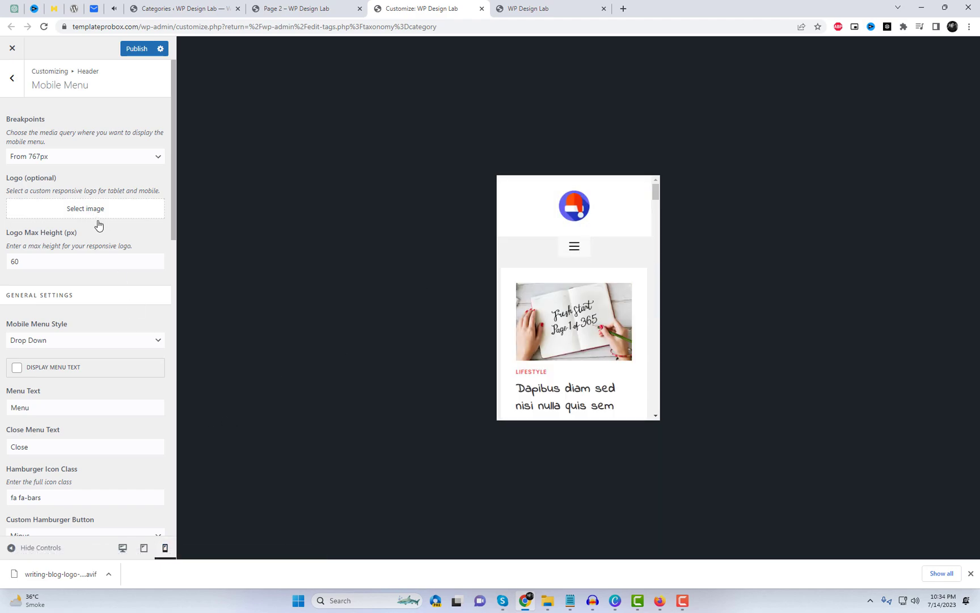
pyautogui.click(122, 548)
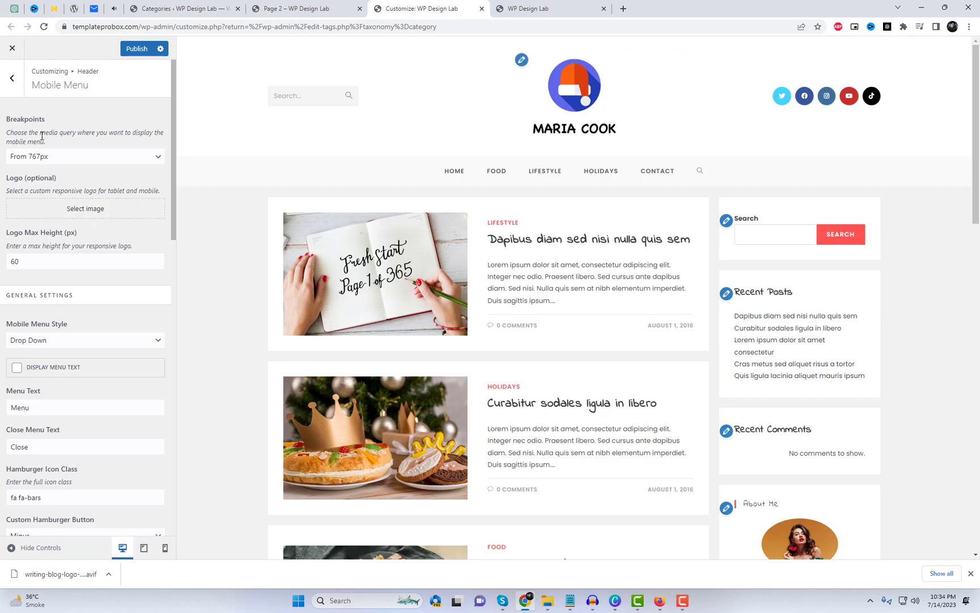
pyautogui.click(12, 80)
pyautogui.click(12, 85)
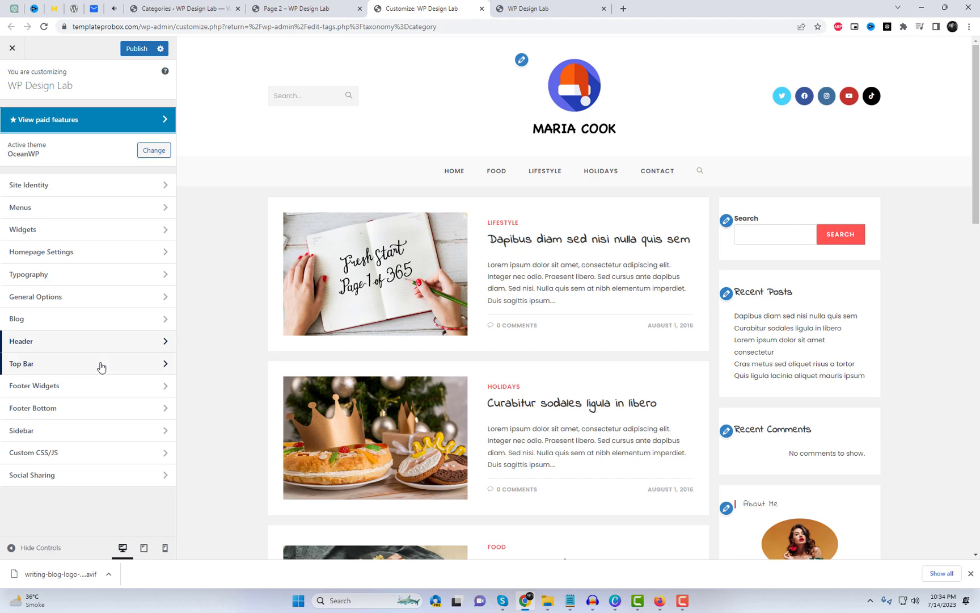
# Review the homepage settings, including the homepage display type and the assigned posts page.
pyautogui.click(88, 256)
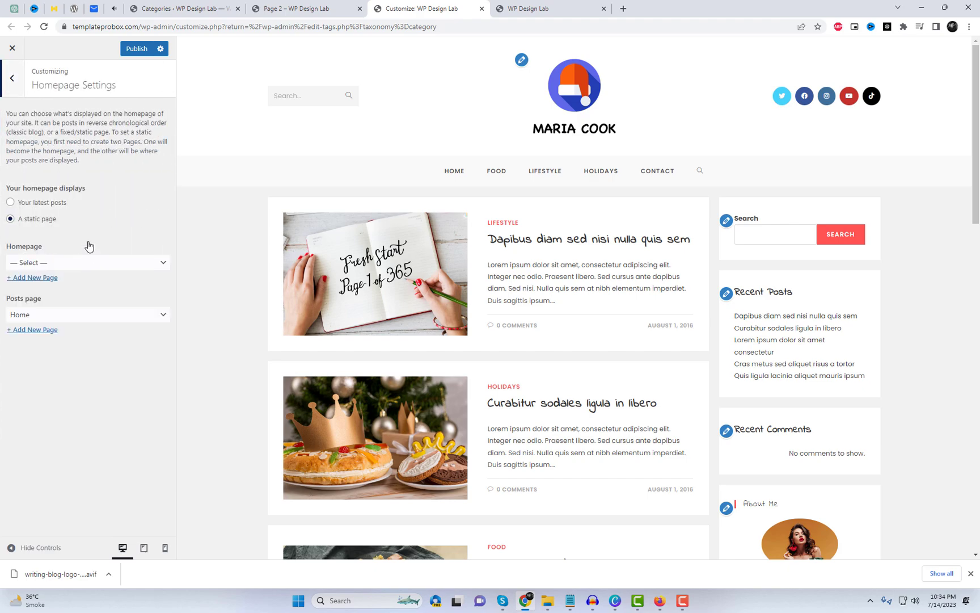
pyautogui.click(59, 319)
pyautogui.click(59, 319)
pyautogui.click(59, 319)
pyautogui.click(59, 319)
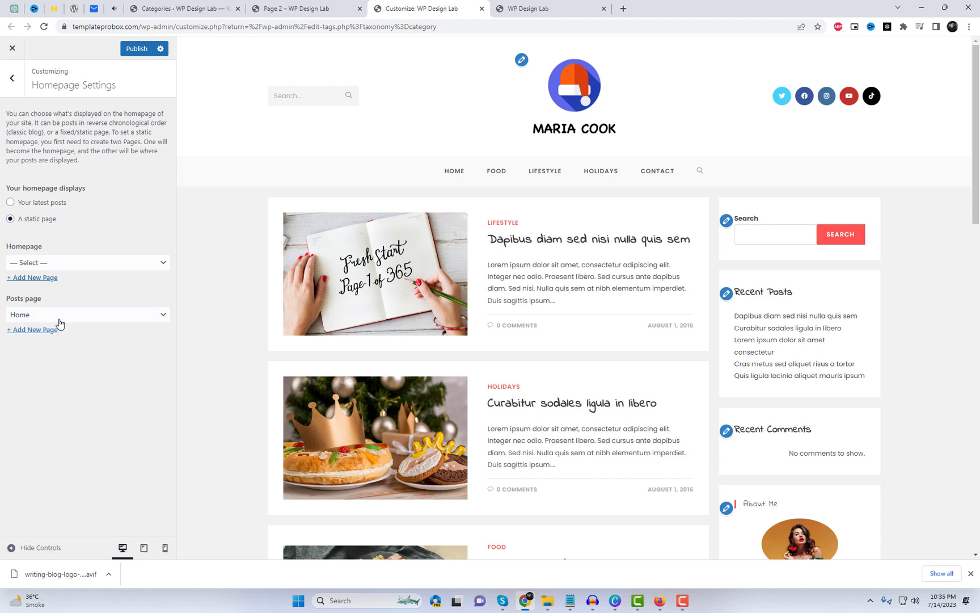
pyautogui.click(12, 80)
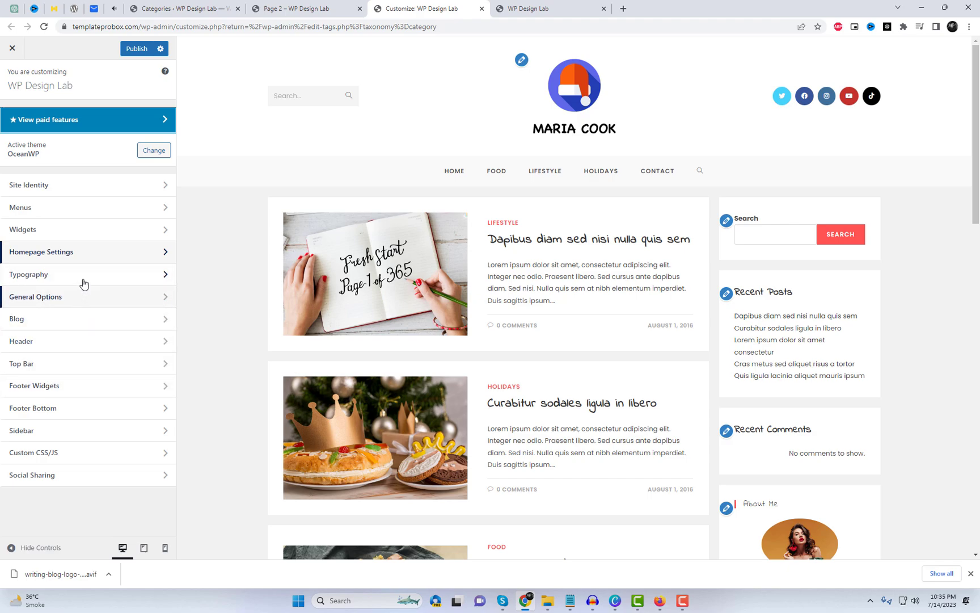
pyautogui.click(85, 252)
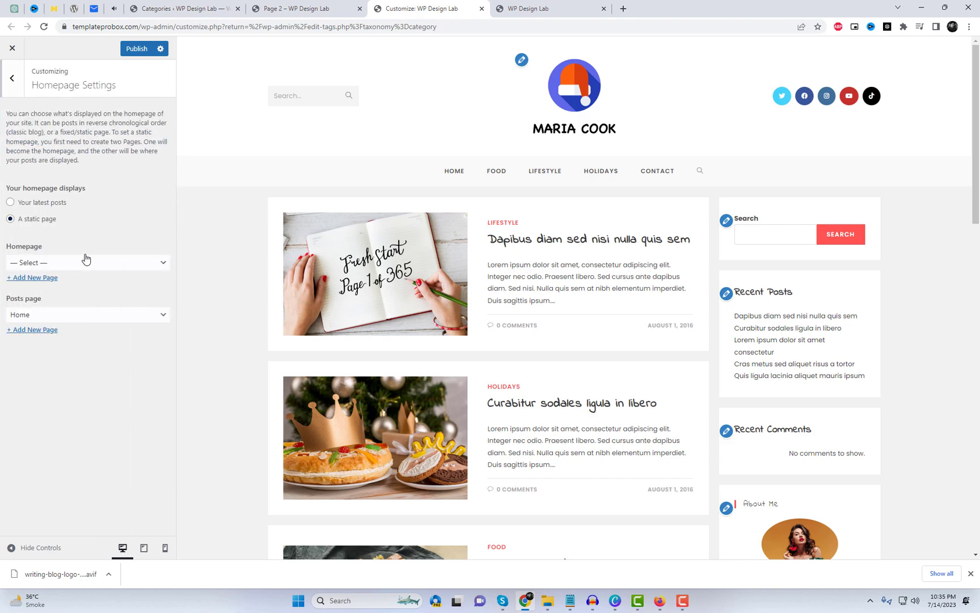
pyautogui.click(15, 80)
# Set the site's primary color to orange and its hover primary color to yellow #eeee22 in the general styling options.
pyautogui.click(79, 300)
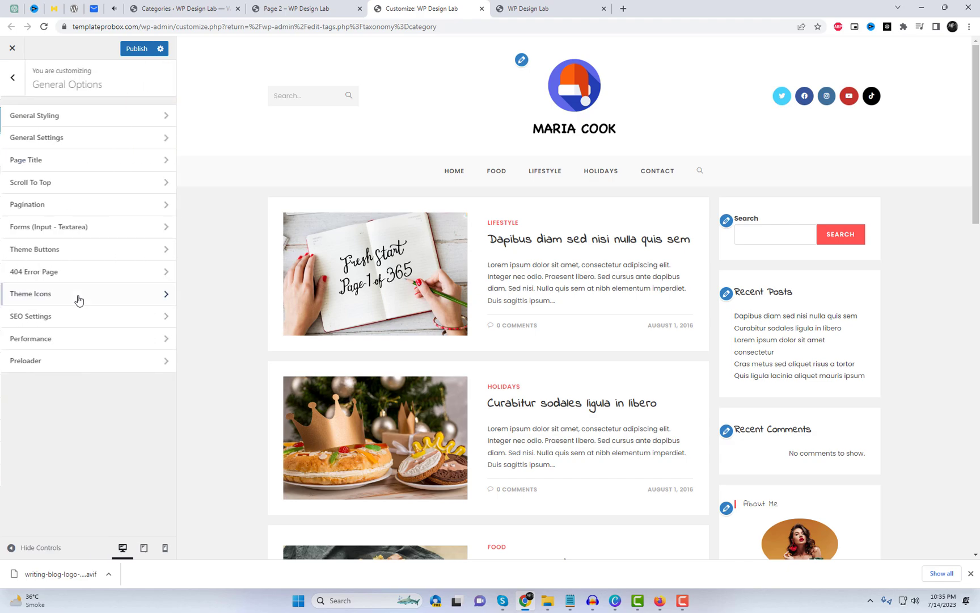
pyautogui.click(83, 118)
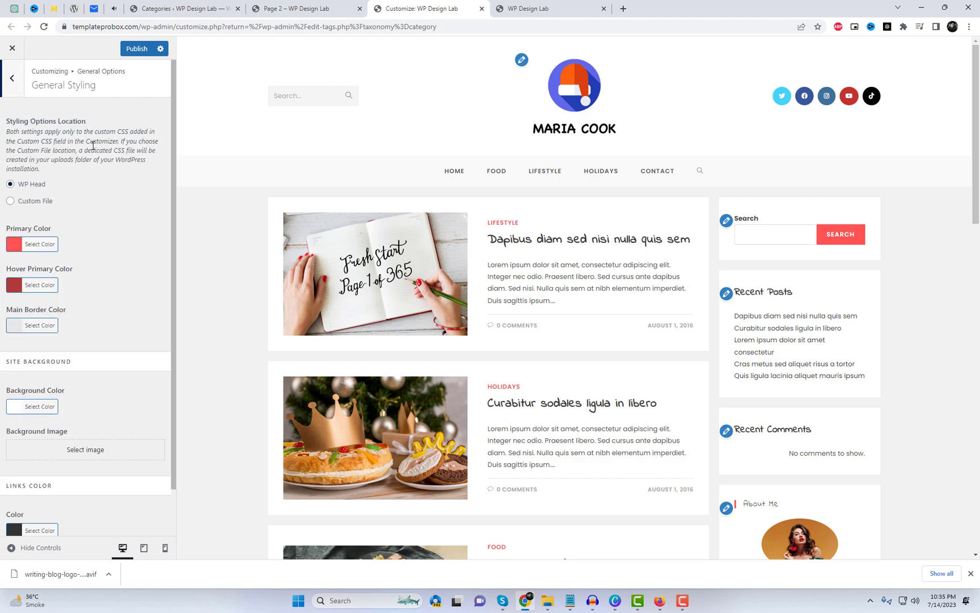
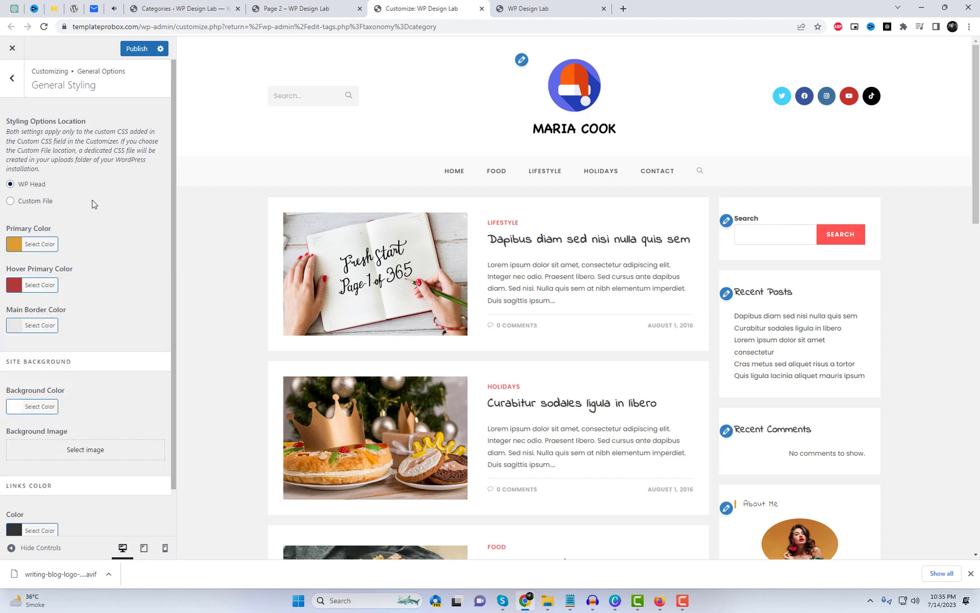
pyautogui.click(38, 286)
pyautogui.click(63, 422)
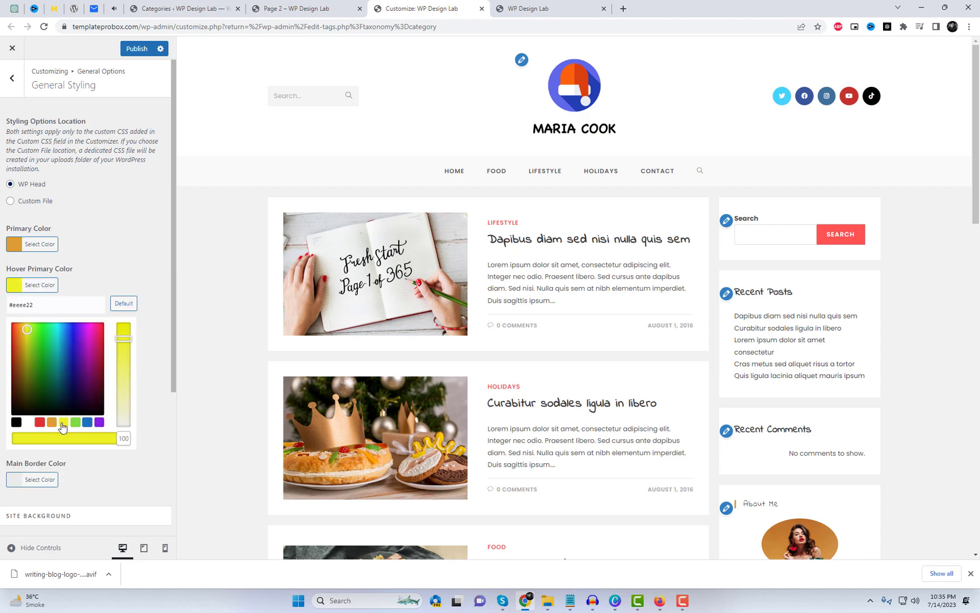
pyautogui.click(111, 231)
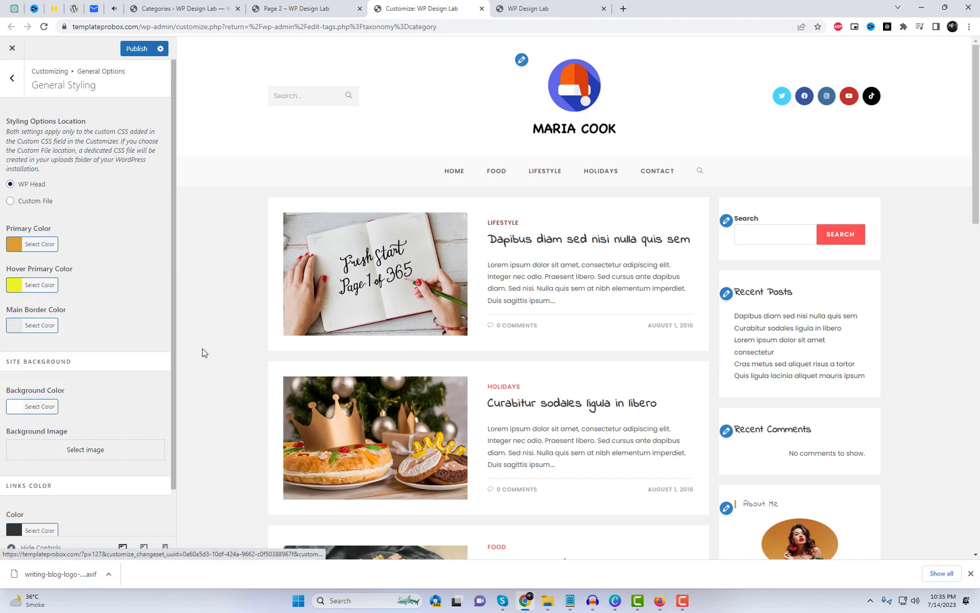
pyautogui.scroll(-2, 57, 506)
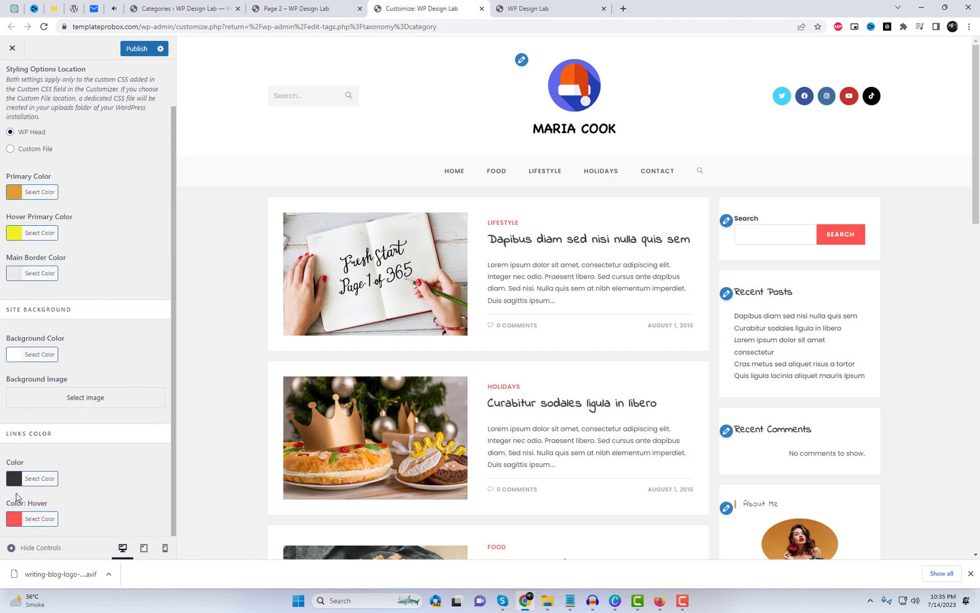
# Publish the customizations and reload the live site in its open browser tab to see them.
pyautogui.click(136, 48)
pyautogui.click(528, 9)
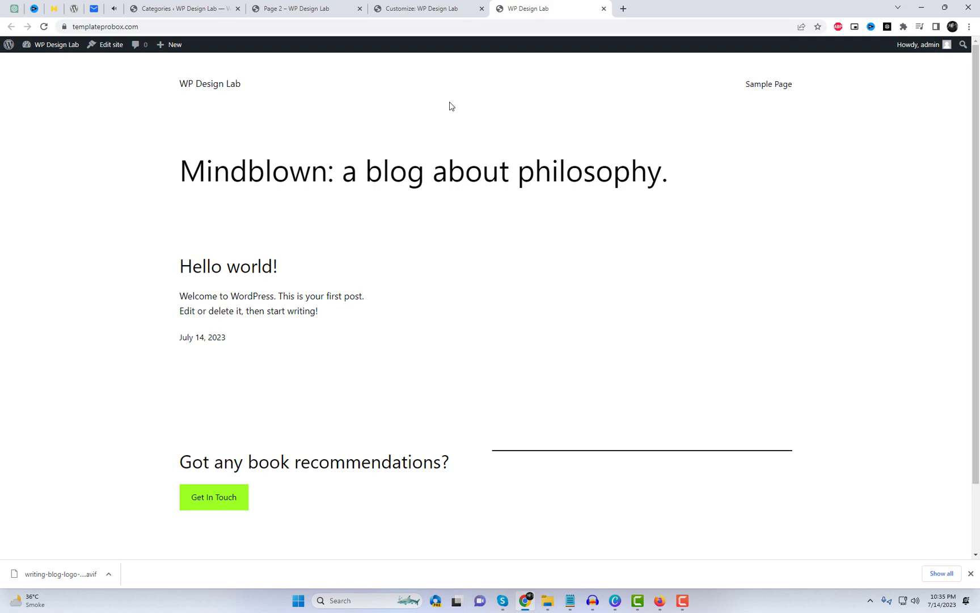
pyautogui.rightClick(450, 106)
pyautogui.click(480, 134)
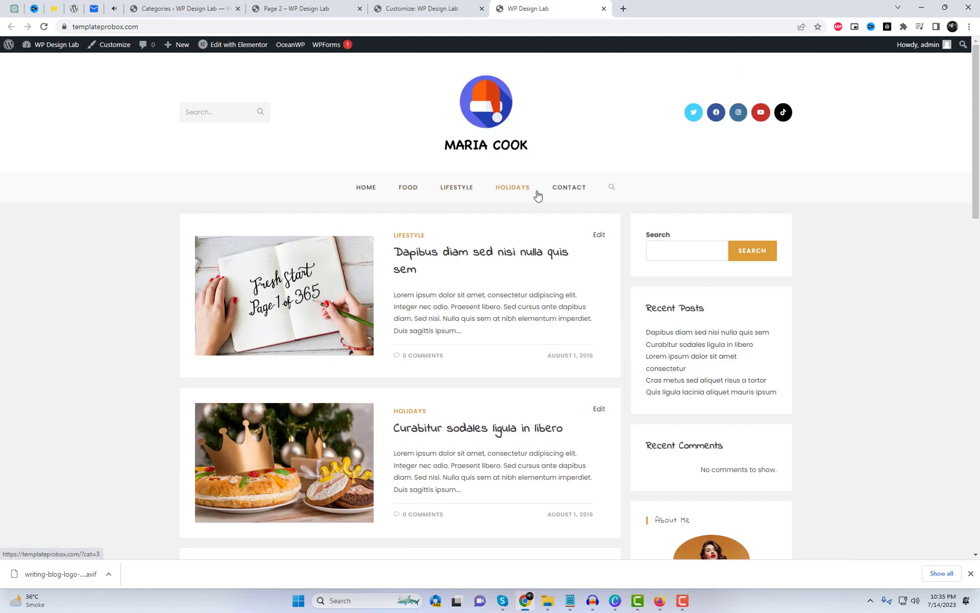
# Switch to the Customizer tab, set the scroll-to-top arrow icon to the circled up arrow, and test the button in the preview.
pyautogui.click(420, 8)
pyautogui.scroll(2, 8, 123)
pyautogui.click(16, 82)
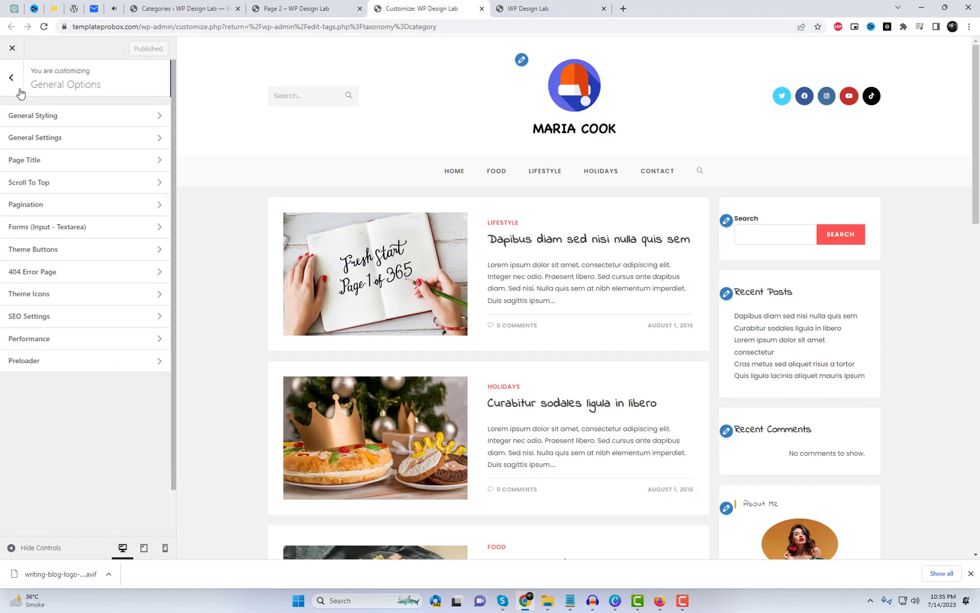
pyautogui.click(75, 184)
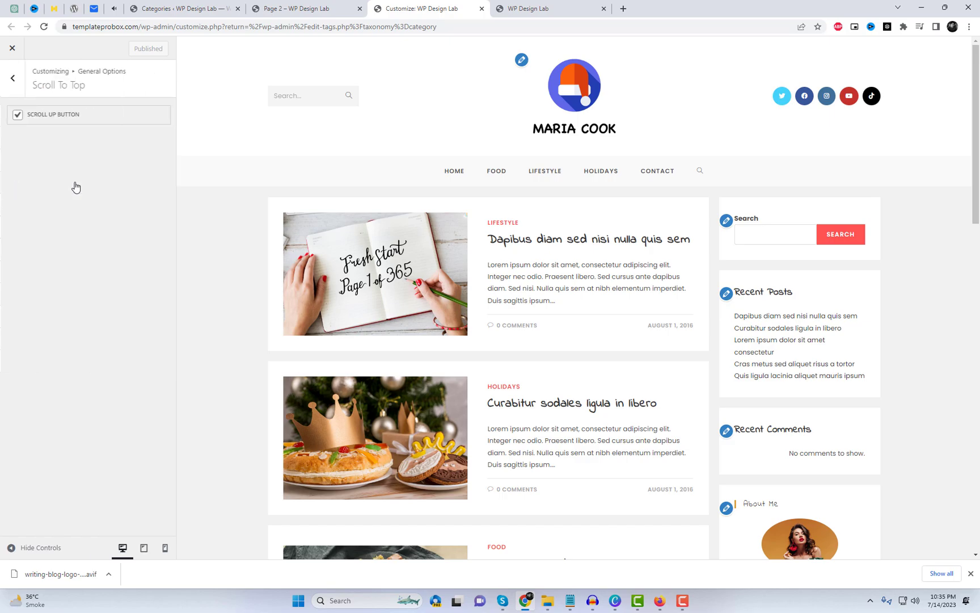
pyautogui.click(54, 189)
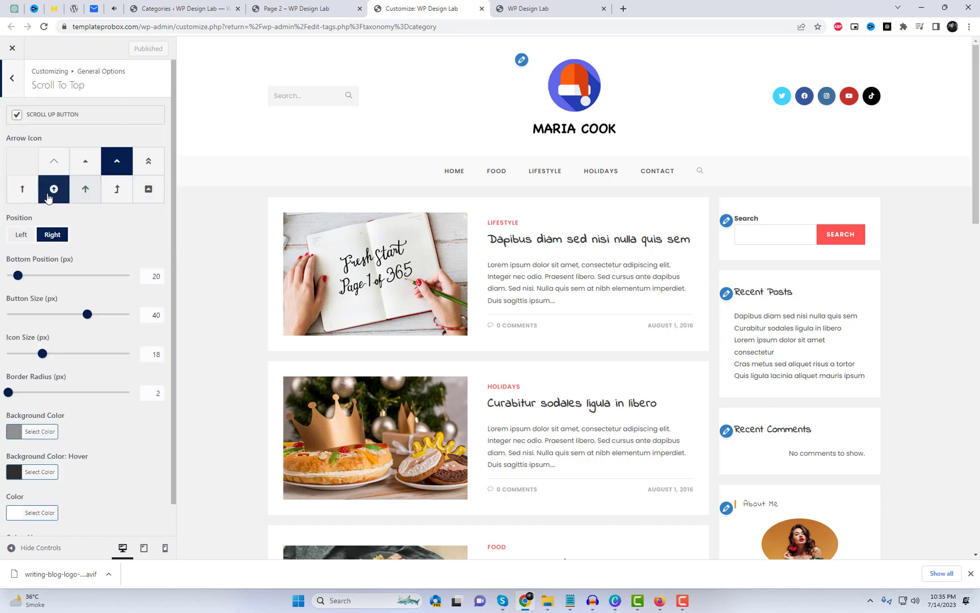
pyautogui.scroll(-15, 945, 448)
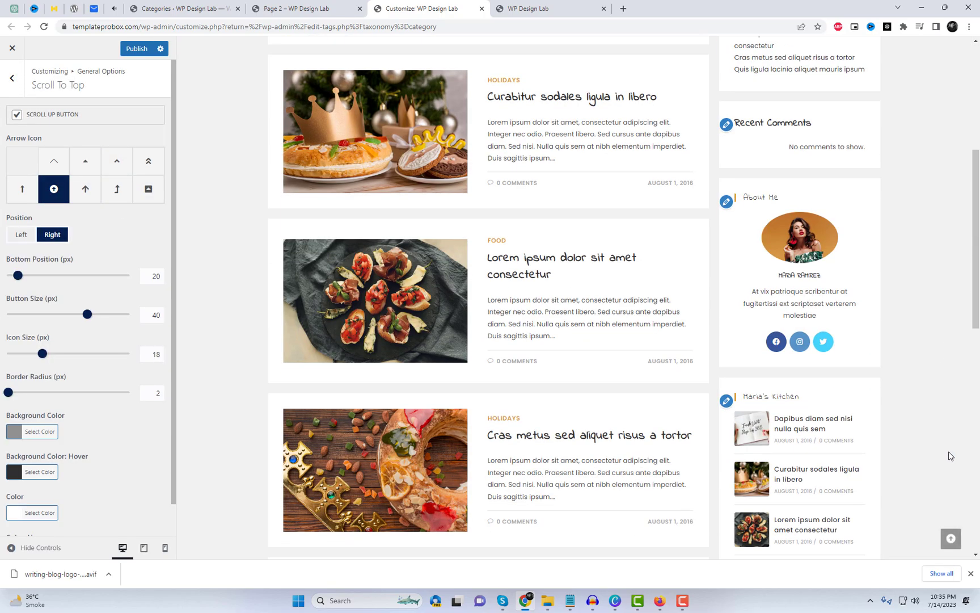
pyautogui.click(951, 538)
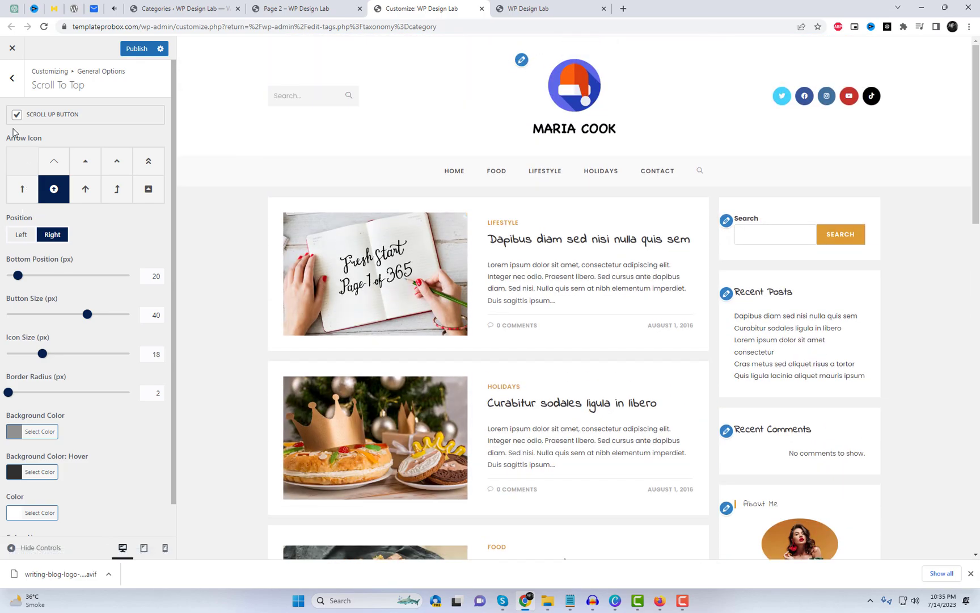
# Set the pagination alignment to Center in the general options.
pyautogui.click(12, 79)
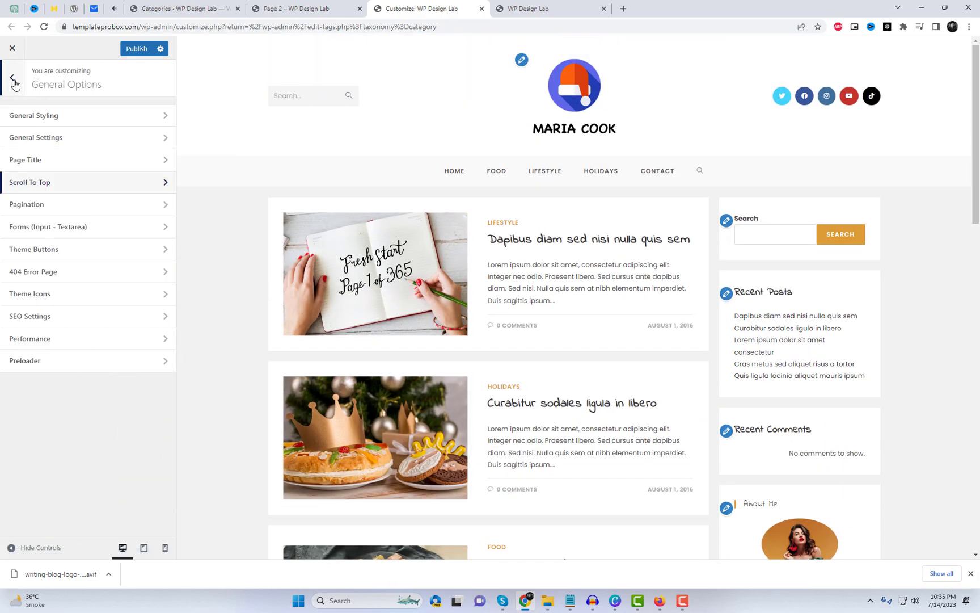
pyautogui.click(61, 204)
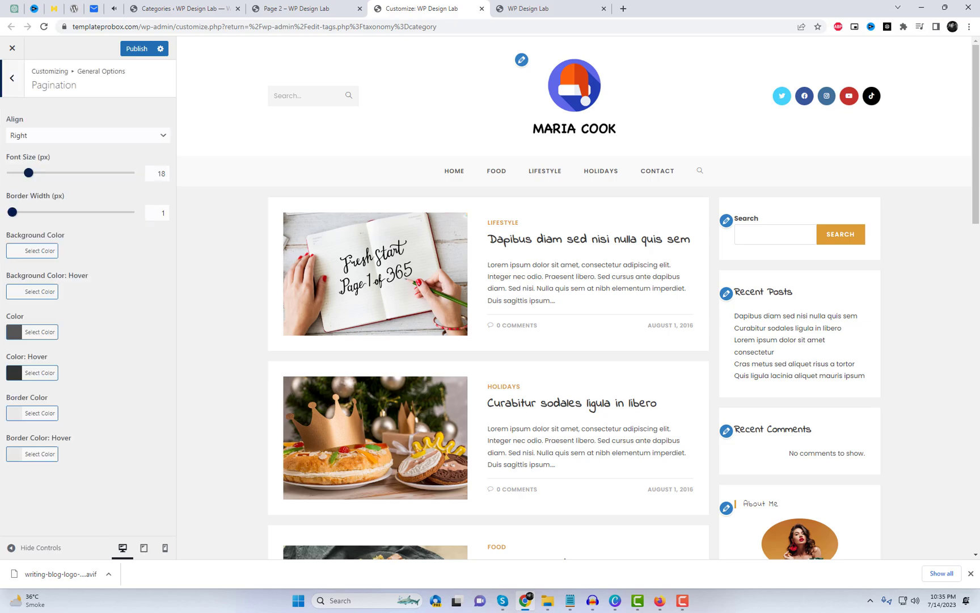
pyautogui.scroll(-5, 938, 398)
pyautogui.scroll(-10, 938, 397)
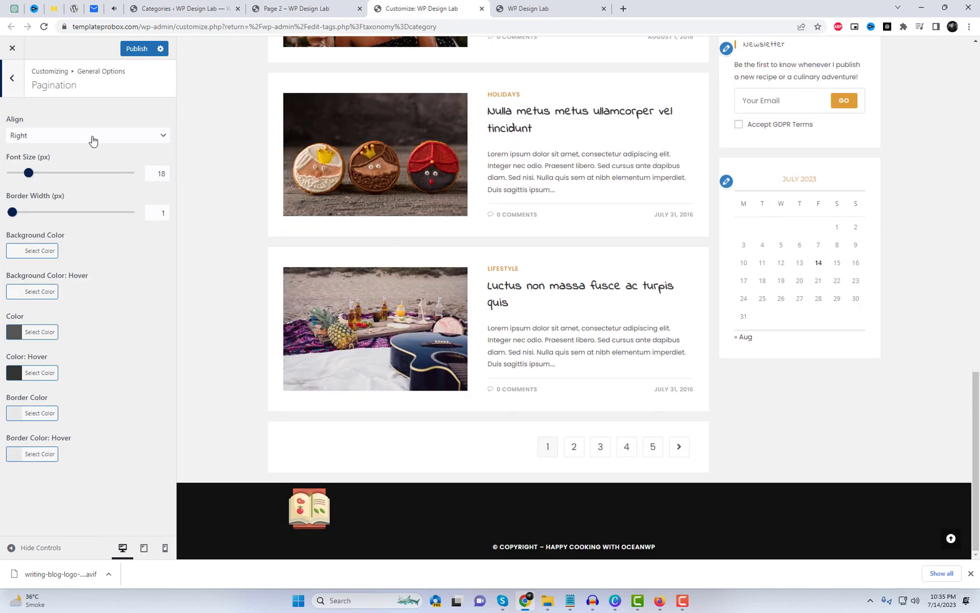
pyautogui.click(93, 141)
pyautogui.click(72, 160)
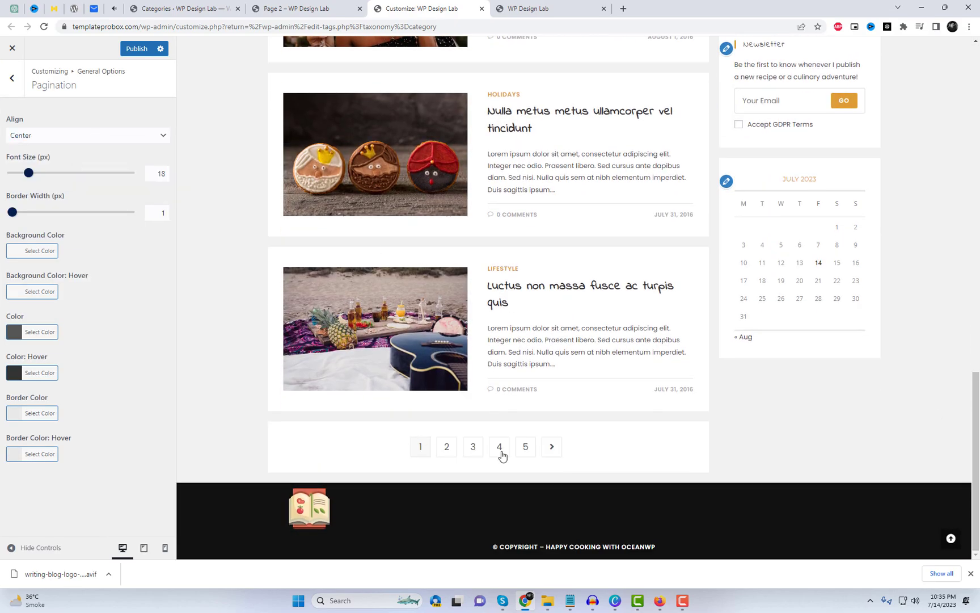
# Enable the OceanWP preloader in the general options and set its overlay color to white.
pyautogui.click(12, 79)
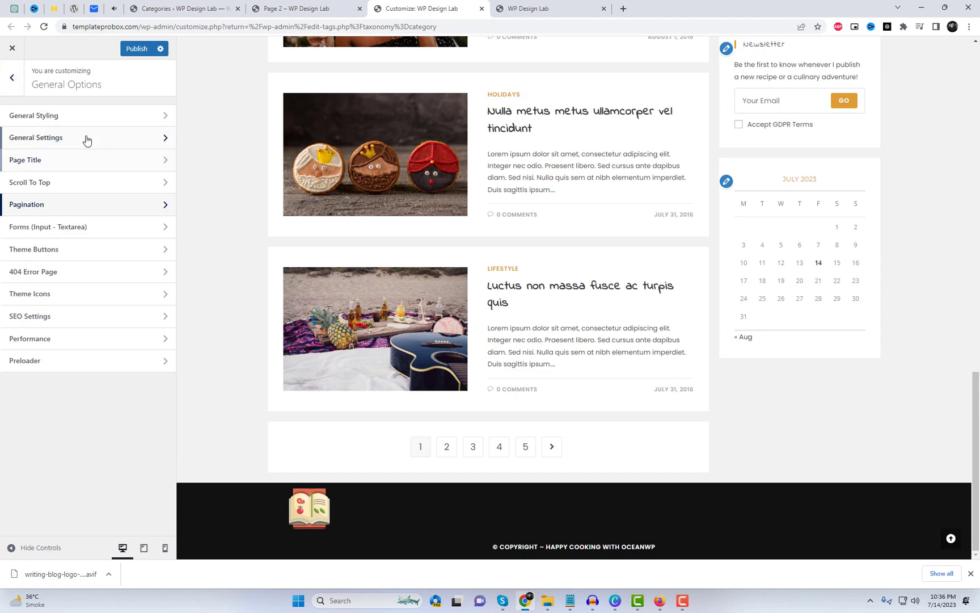
pyautogui.click(76, 118)
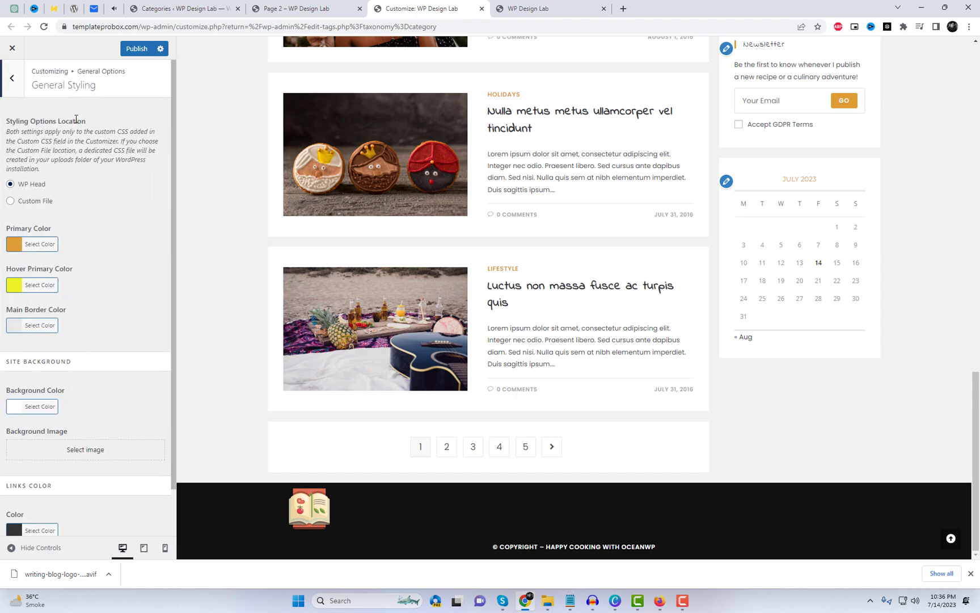
pyautogui.click(10, 90)
pyautogui.click(81, 363)
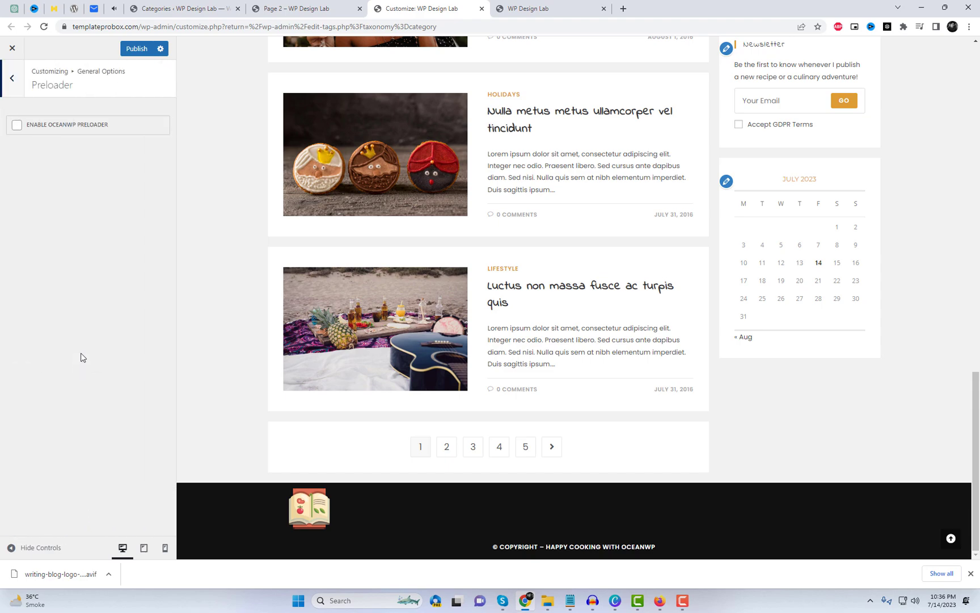
pyautogui.click(17, 127)
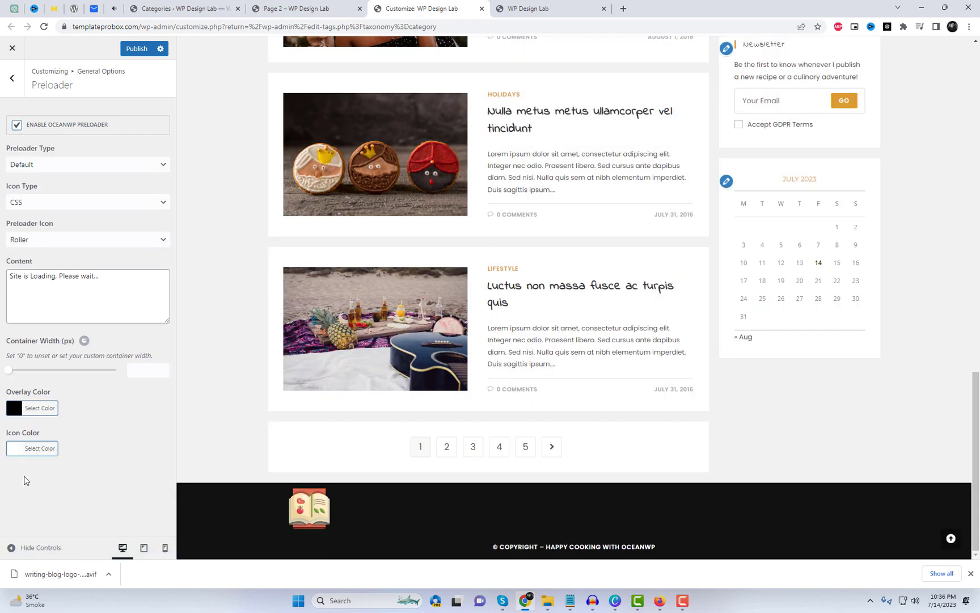
pyautogui.click(16, 411)
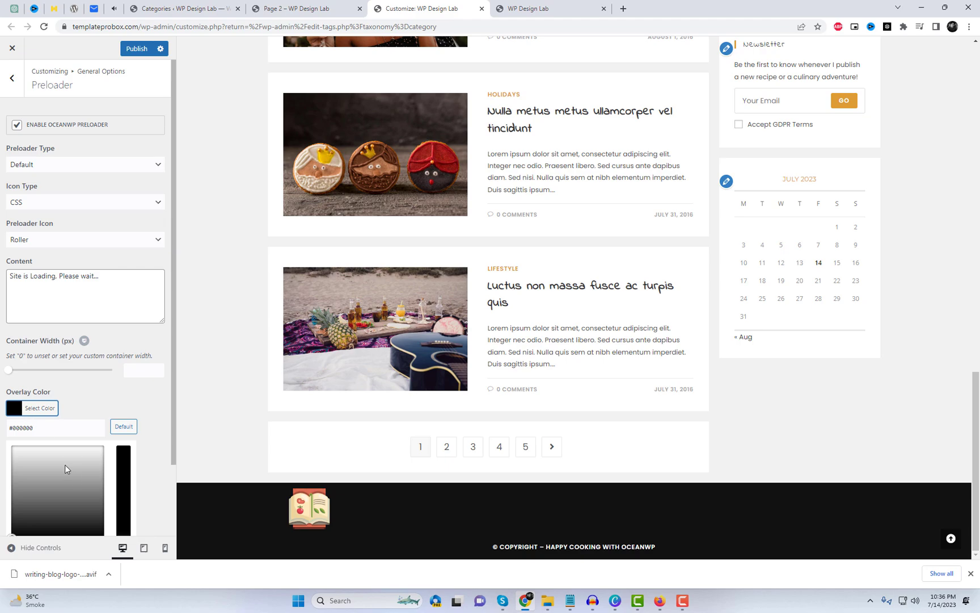
pyautogui.moveTo(65, 468); pyautogui.dragTo(49, 440)
pyautogui.click(100, 397)
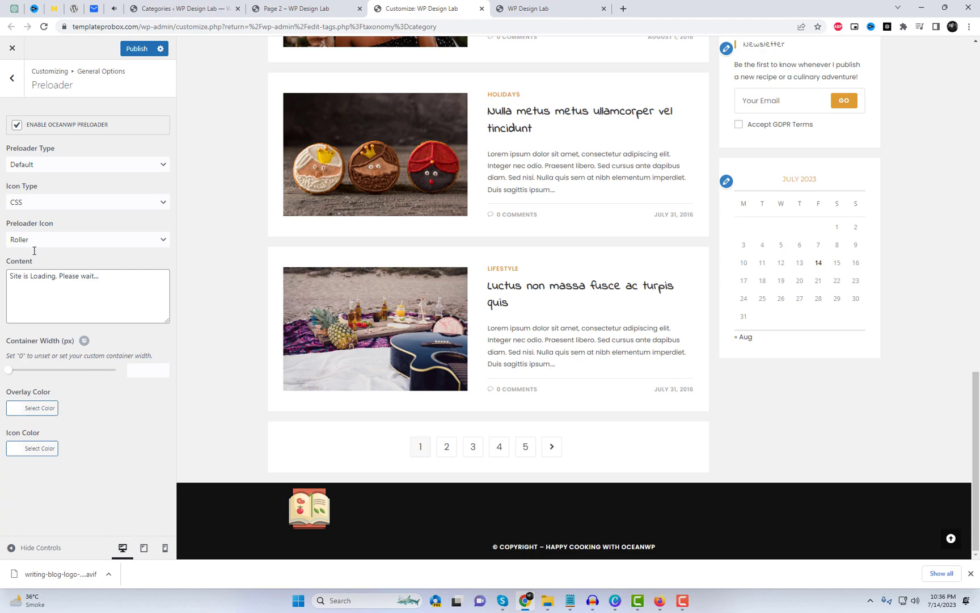
# Set the links effect of the header menu to Underline Up.
pyautogui.click(13, 89)
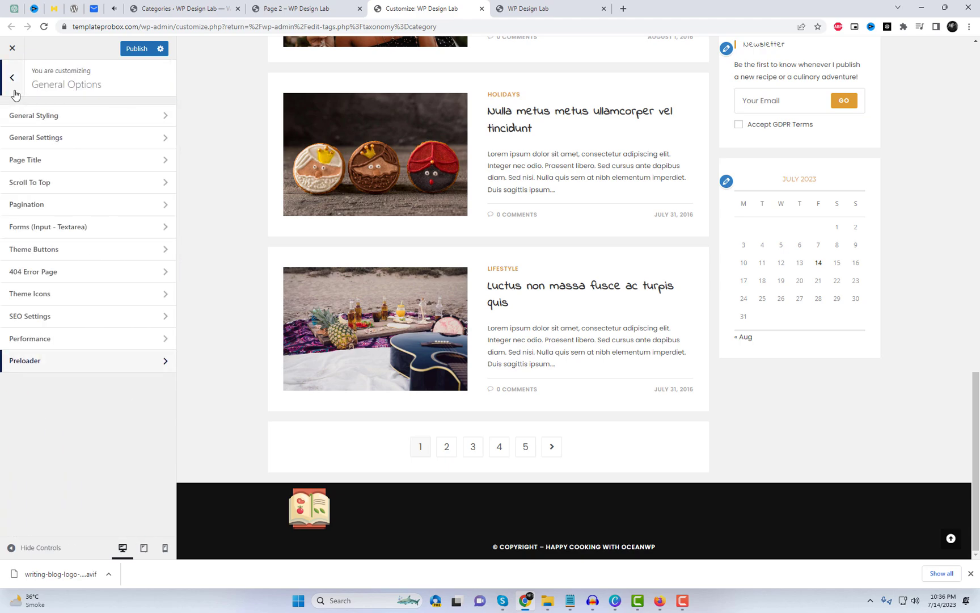
pyautogui.click(14, 91)
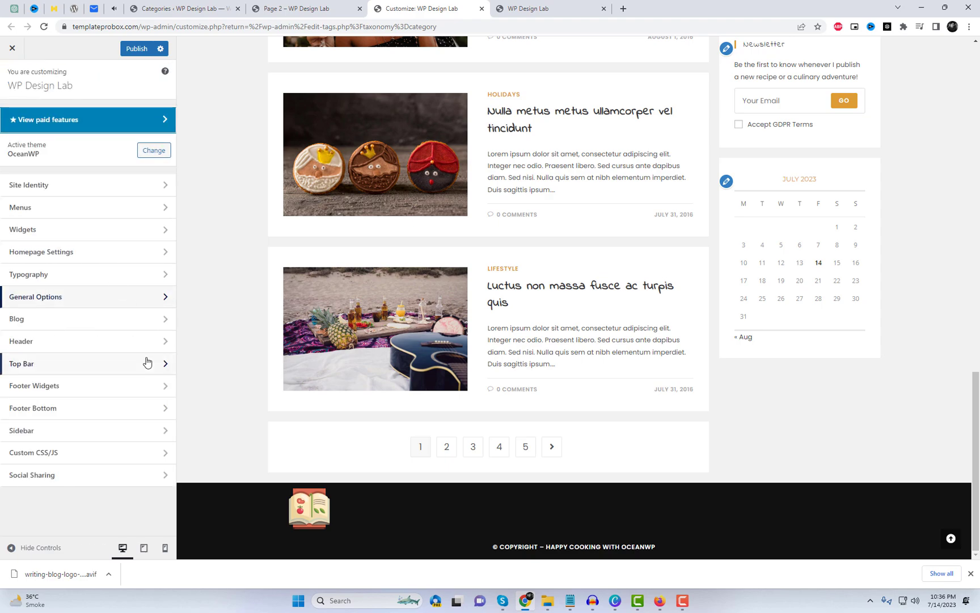
pyautogui.click(79, 340)
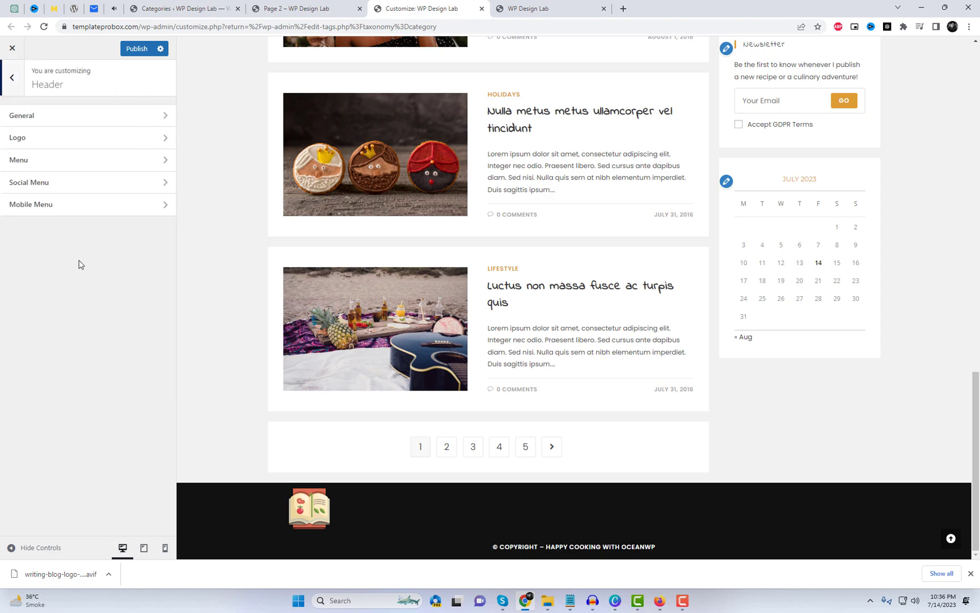
pyautogui.click(67, 165)
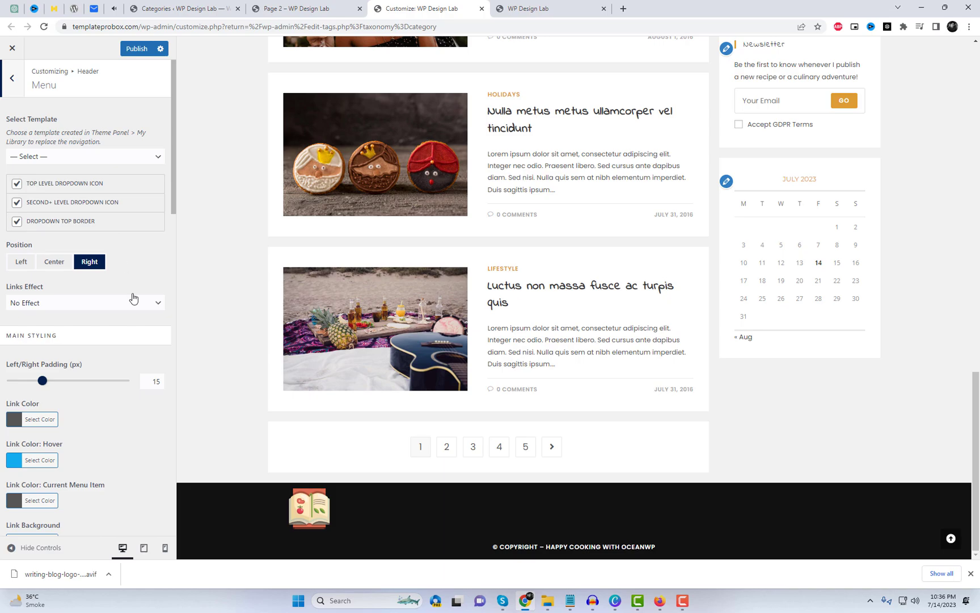
pyautogui.click(95, 308)
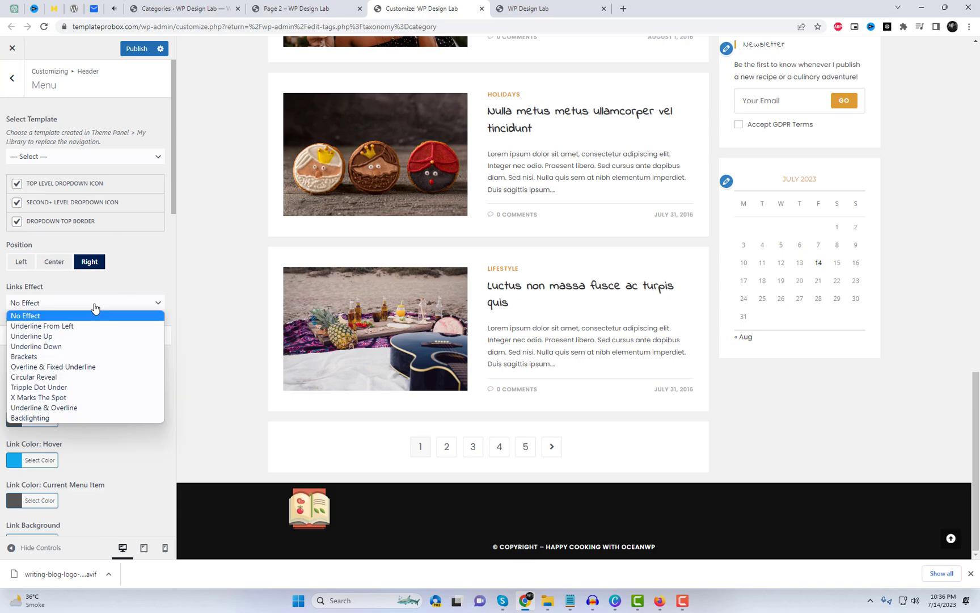
pyautogui.click(88, 337)
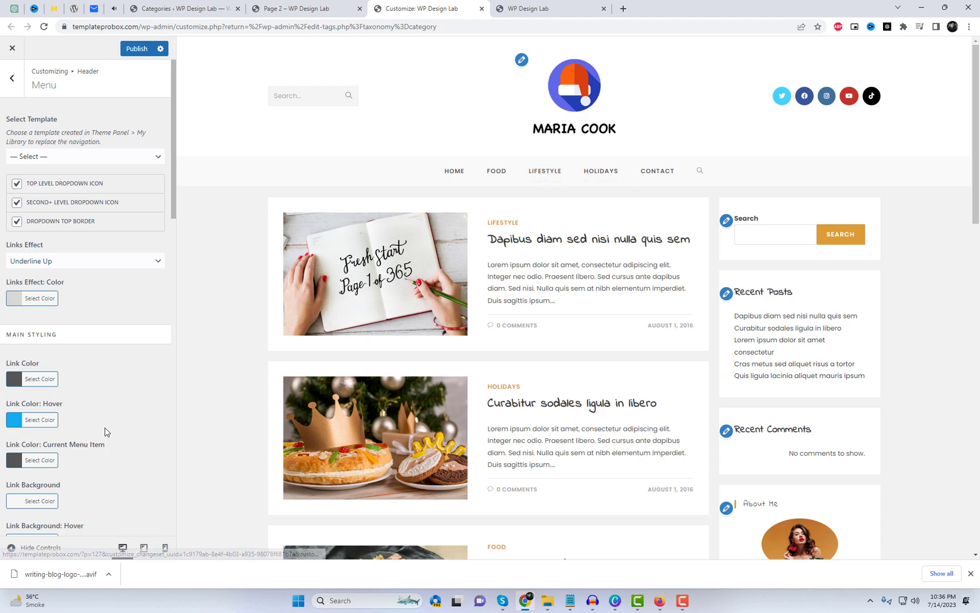
# Set the header menu's main link hover color to green.
pyautogui.scroll(-1, 106, 431)
pyautogui.scroll(-2, 107, 435)
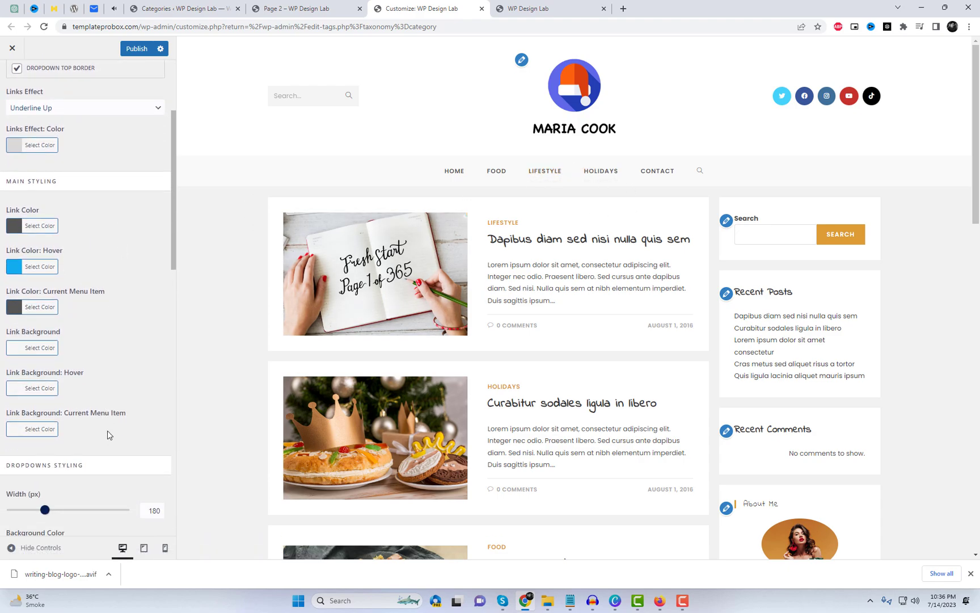
pyautogui.click(17, 273)
pyautogui.click(53, 336)
pyautogui.click(113, 252)
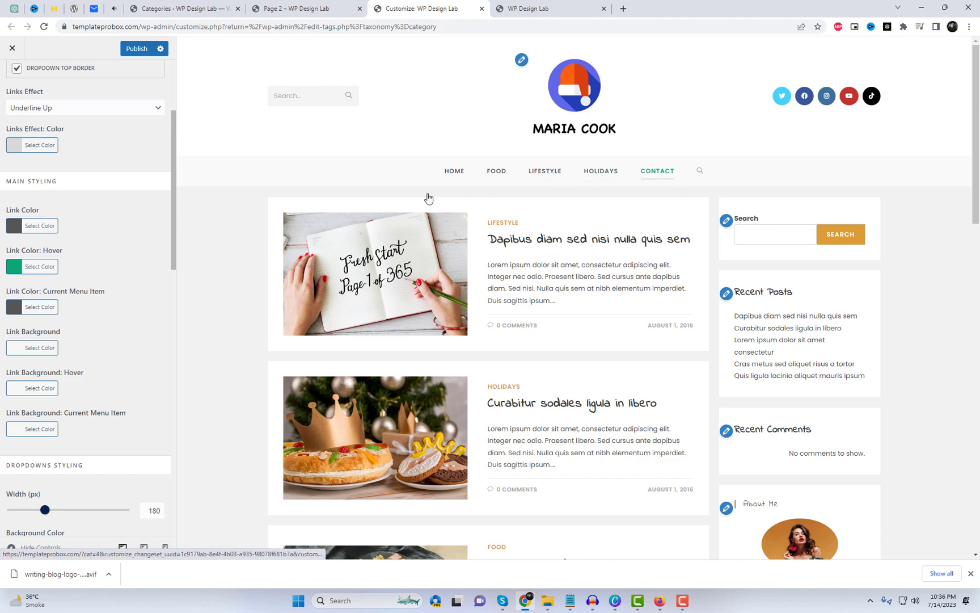
# Set the borders color in the menu's dropdown styling to green #81d742.
pyautogui.scroll(-1, 116, 392)
pyautogui.scroll(-1, 117, 392)
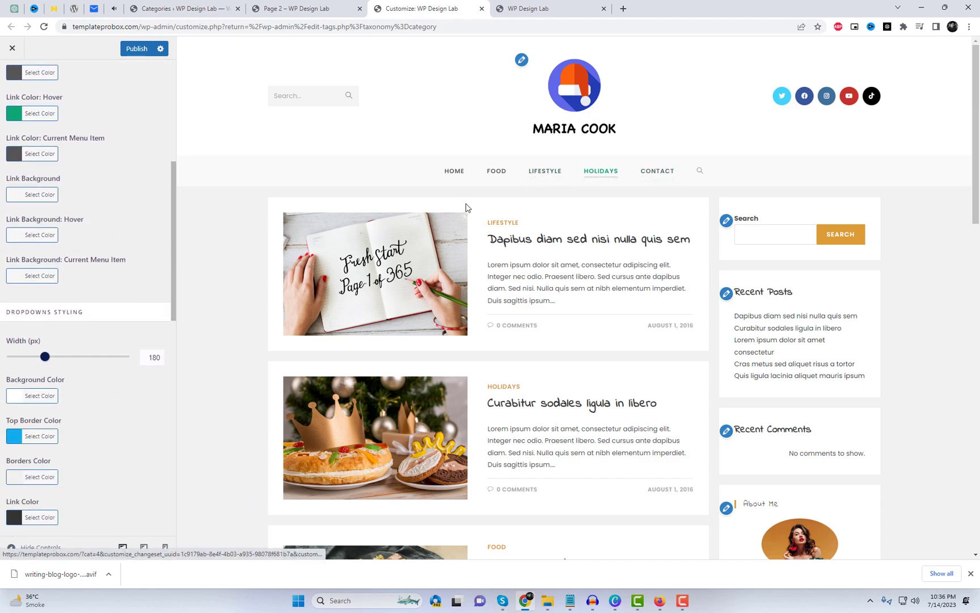
pyautogui.click(20, 480)
pyautogui.scroll(-2, 45, 475)
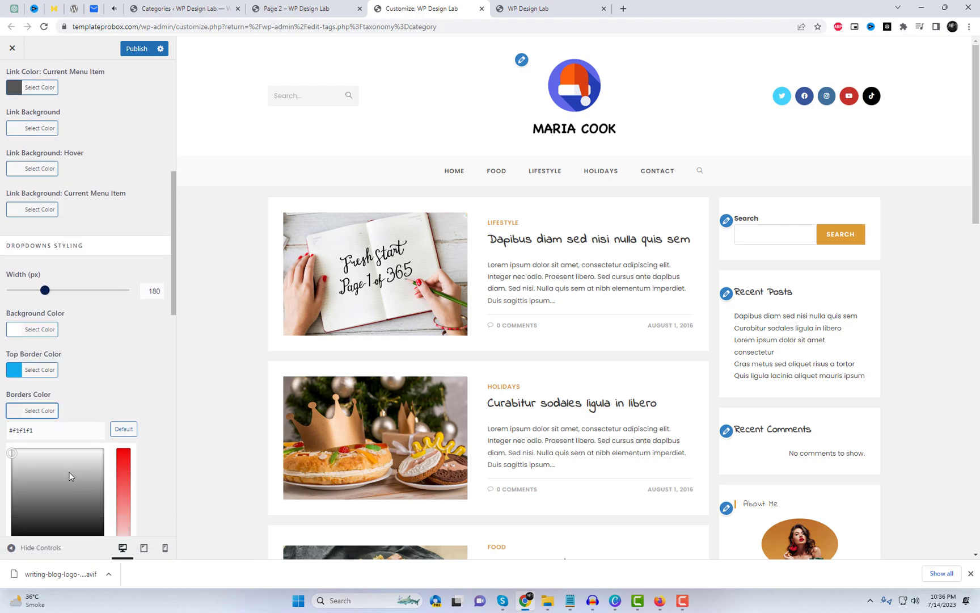
pyautogui.click(76, 462)
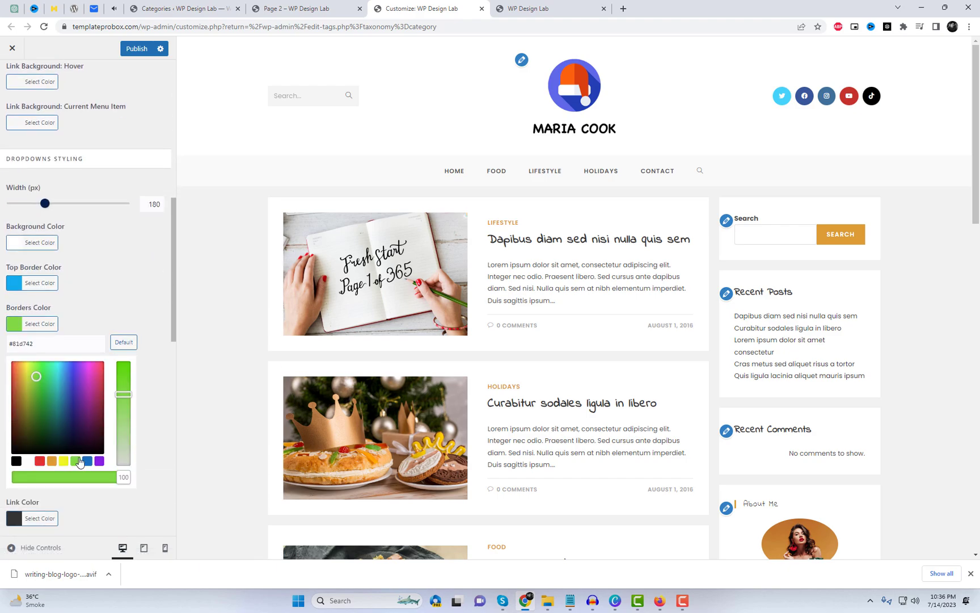
pyautogui.click(105, 288)
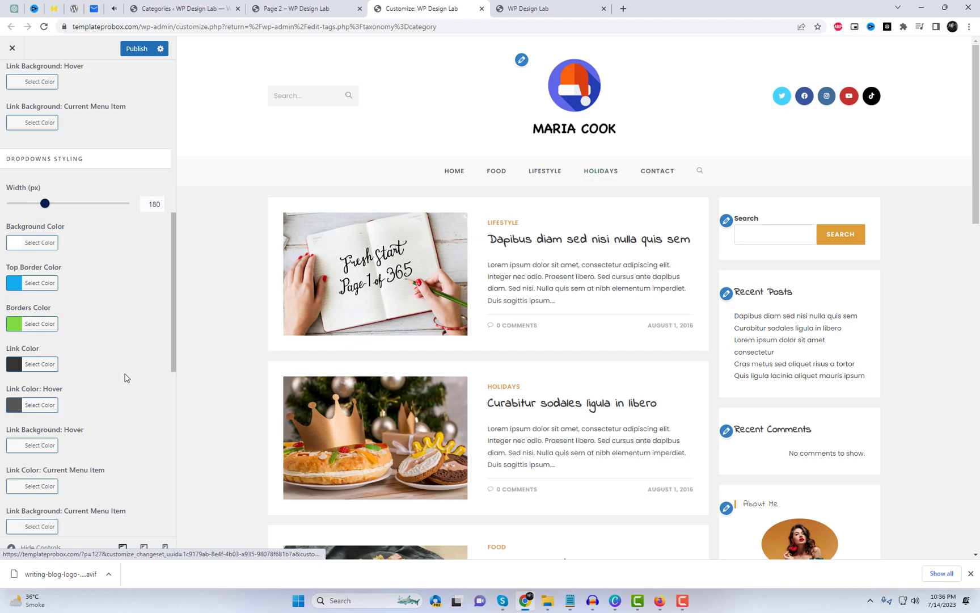
# Set the link hover color in the menu's dropdown styling to a medium grey.
pyautogui.click(39, 405)
pyautogui.click(70, 497)
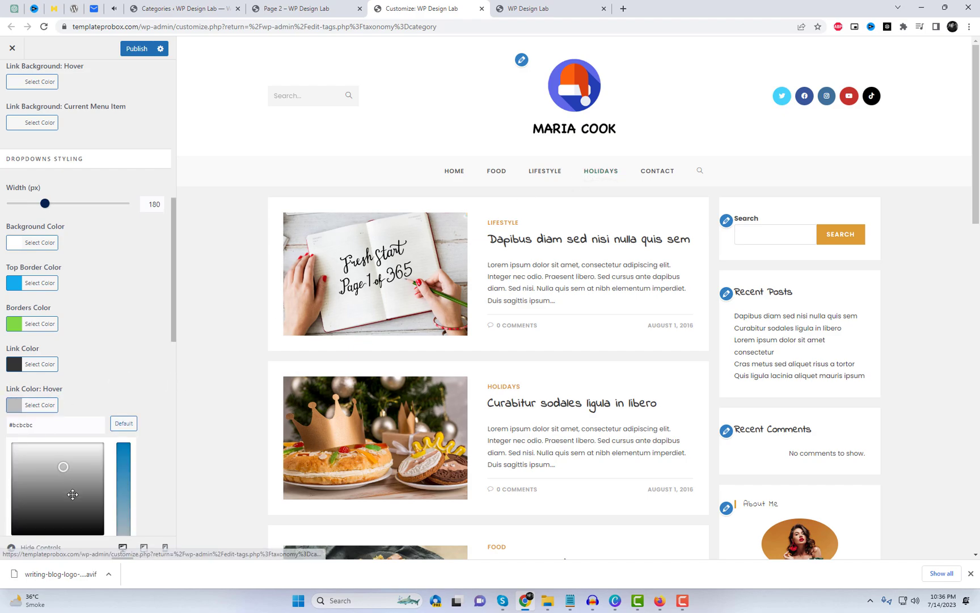
pyautogui.click(212, 311)
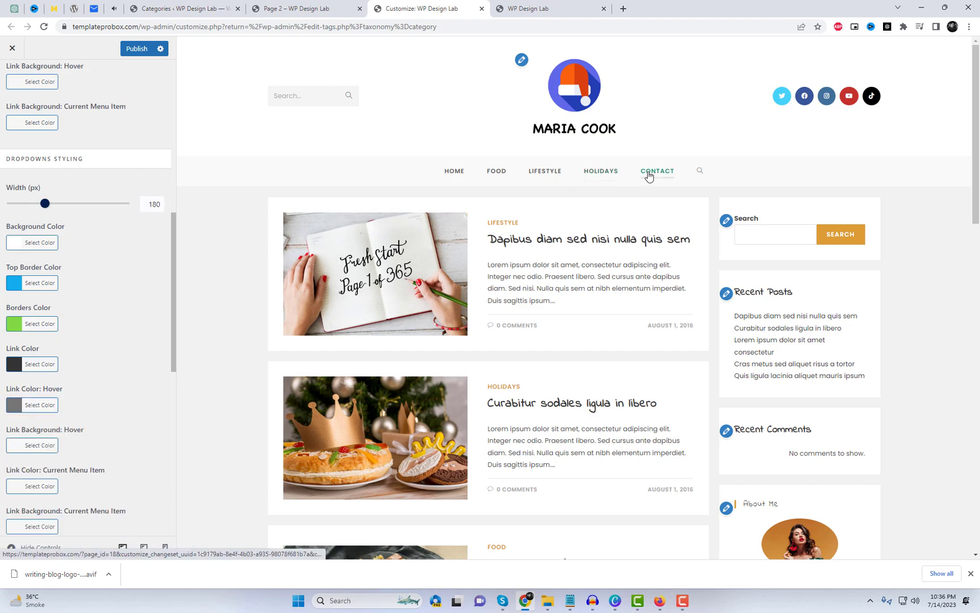
# Change the header menu's links effect to Brackets and set the effect color to green #81d742.
pyautogui.scroll(8, 132, 230)
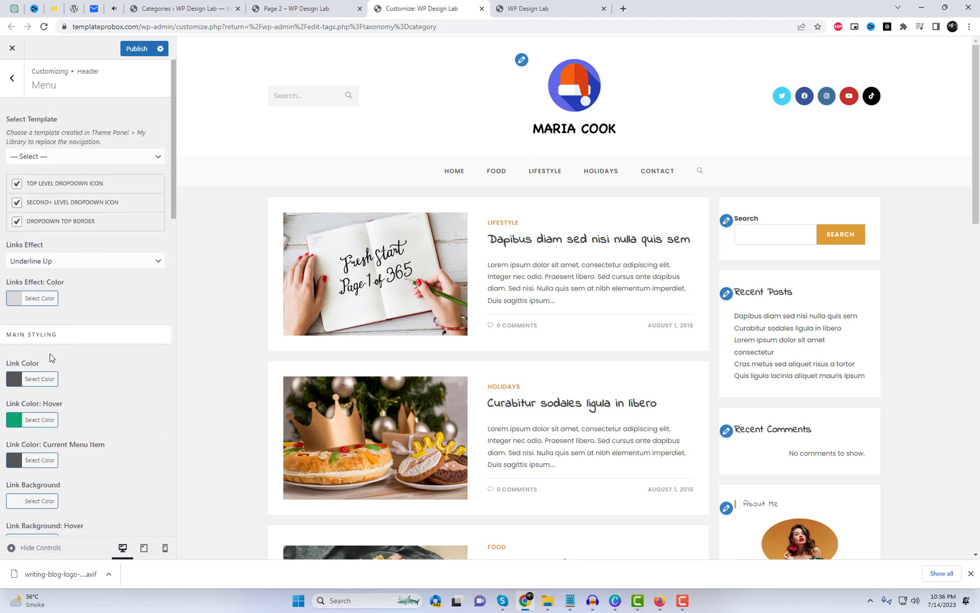
pyautogui.click(74, 269)
pyautogui.click(67, 311)
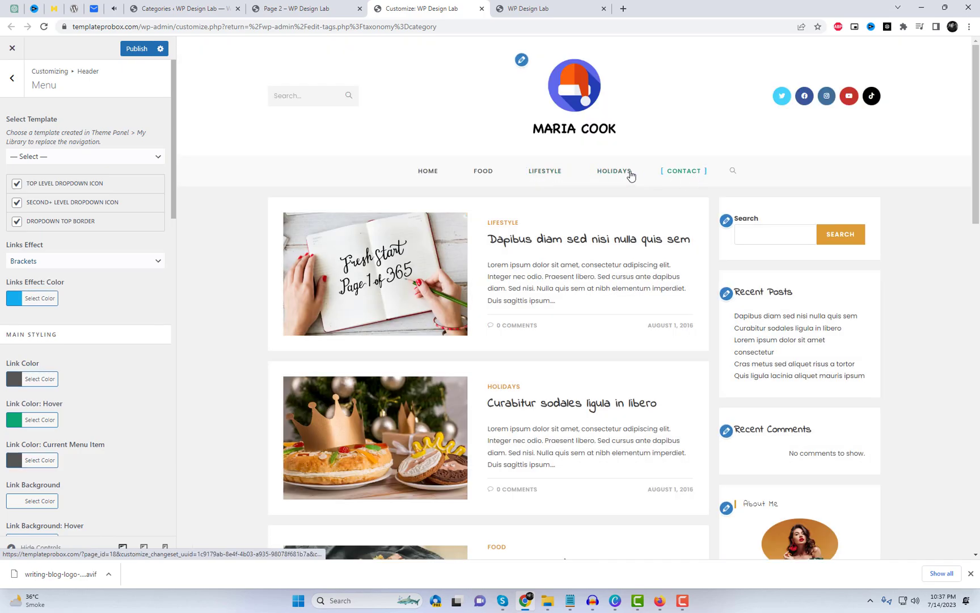
pyautogui.click(15, 301)
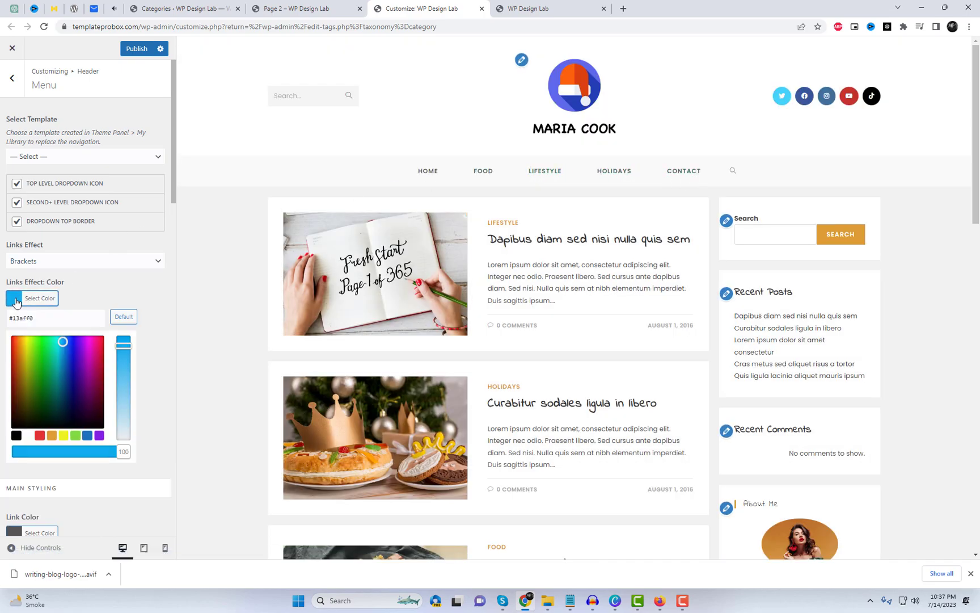
pyautogui.click(75, 436)
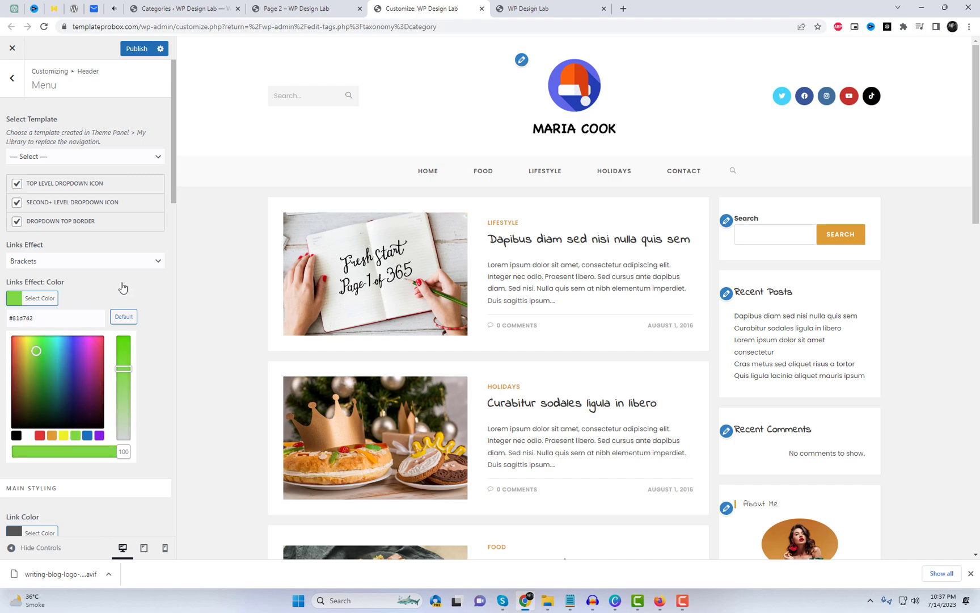
pyautogui.click(123, 285)
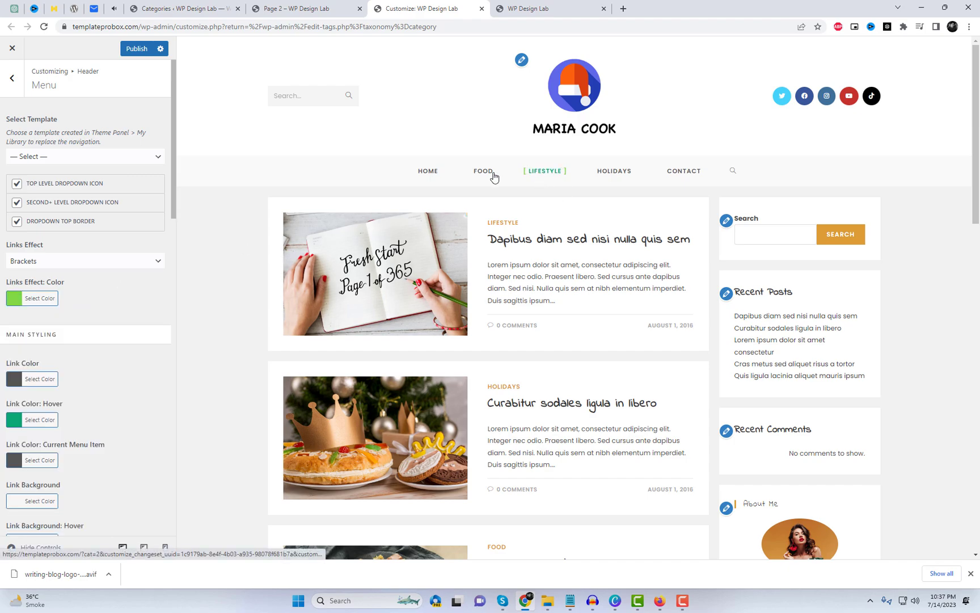
# Set the header menu's links effect color to dark green #43932d and publish the change.
pyautogui.click(15, 300)
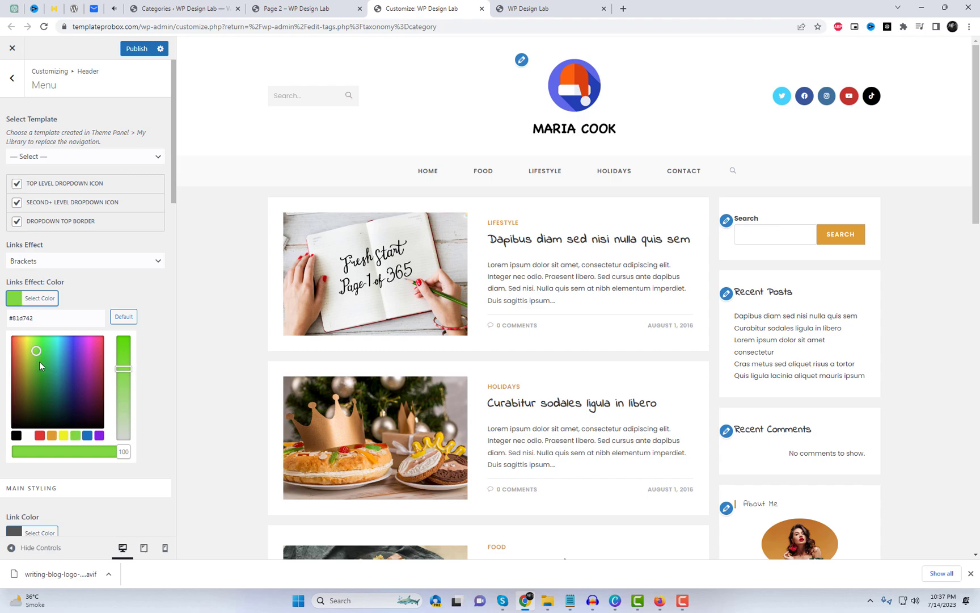
pyautogui.moveTo(40, 366); pyautogui.dragTo(40, 374)
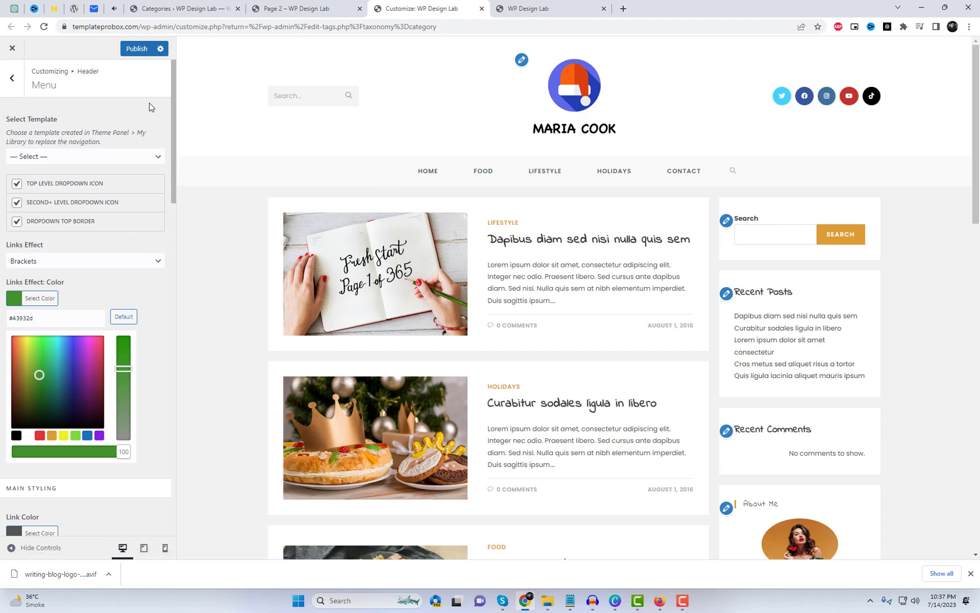
pyautogui.click(148, 51)
# Leave the header menu settings and open the Single Post settings of the Blog section.
pyautogui.click(12, 80)
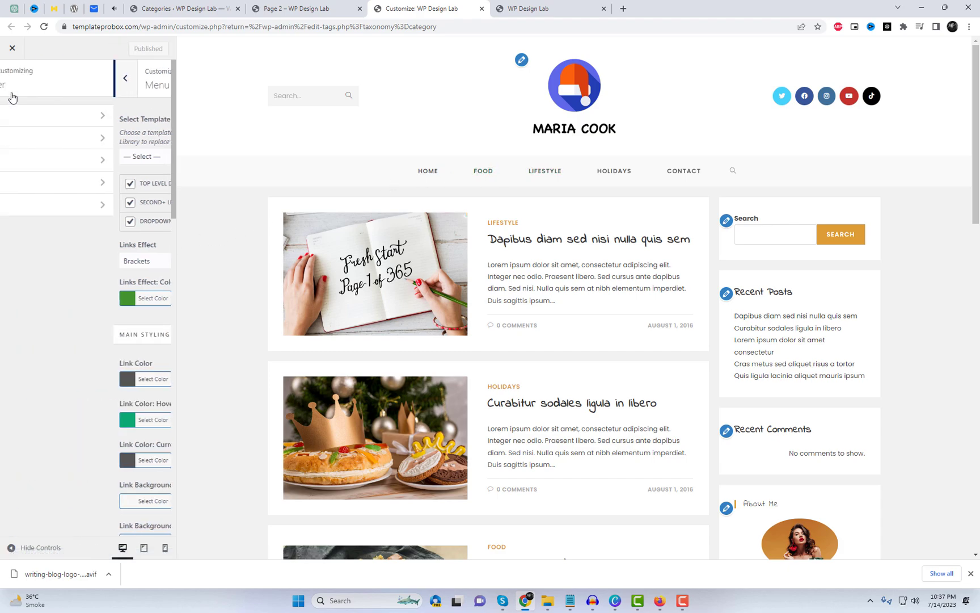
pyautogui.click(11, 92)
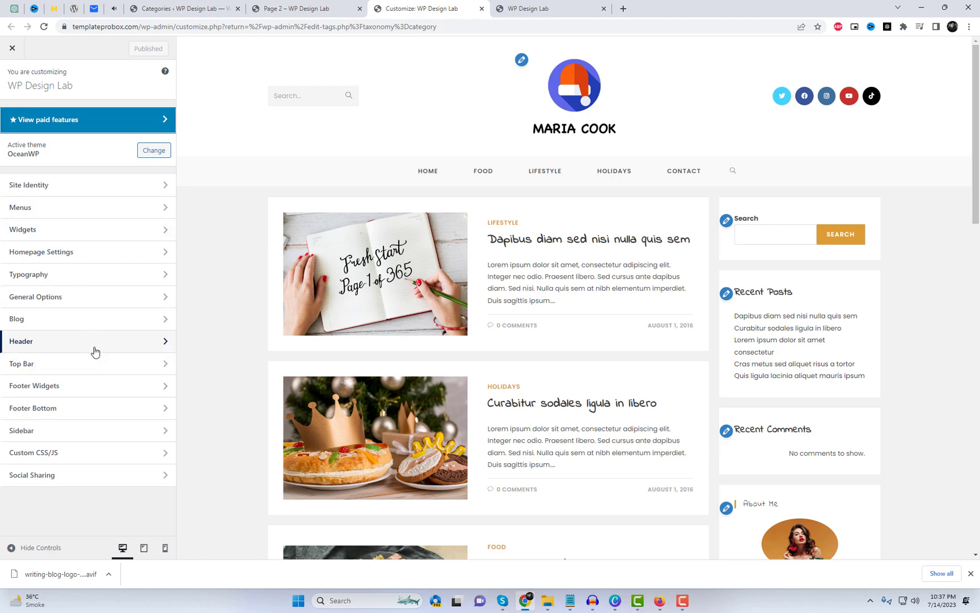
pyautogui.click(70, 326)
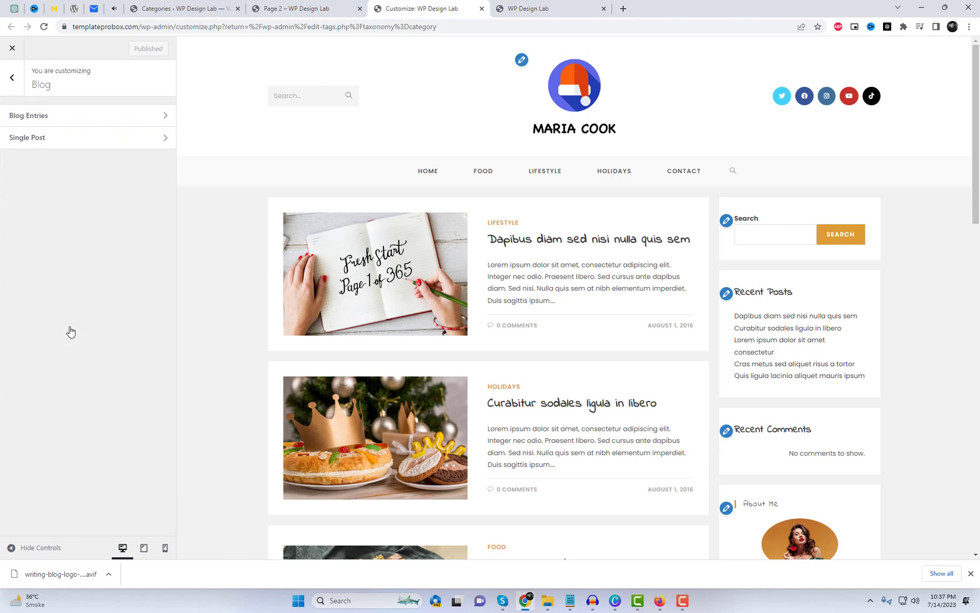
pyautogui.click(67, 140)
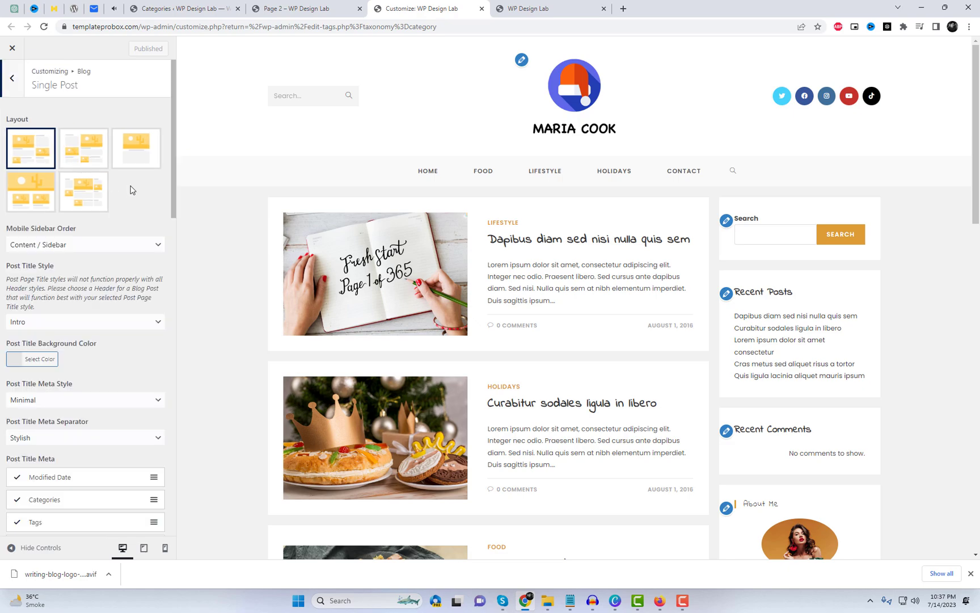
# Try the left-sidebar, centered full-width and edge-to-edge layouts for single posts, and publish the edge-to-edge one.
pyautogui.click(84, 161)
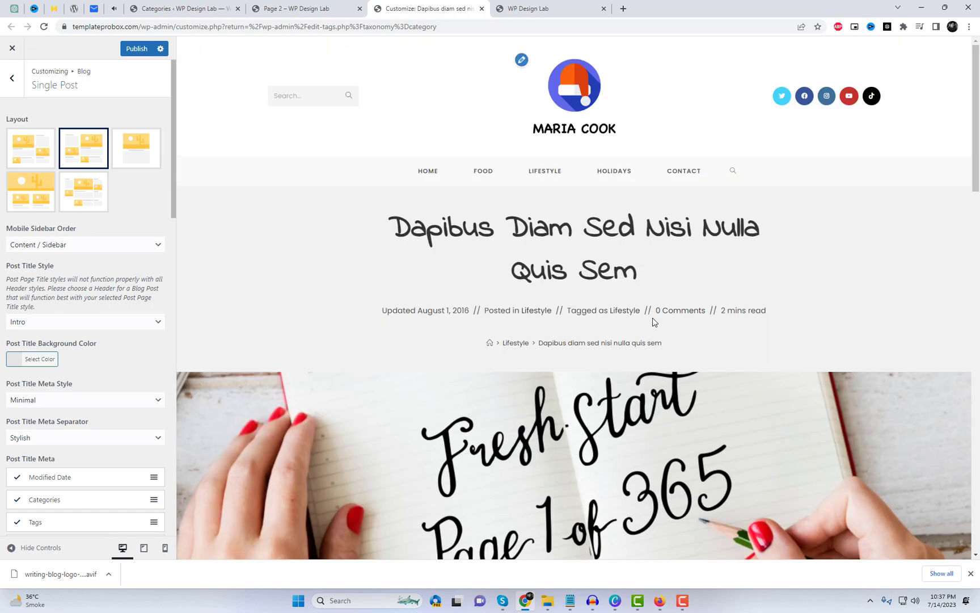
pyautogui.click(133, 162)
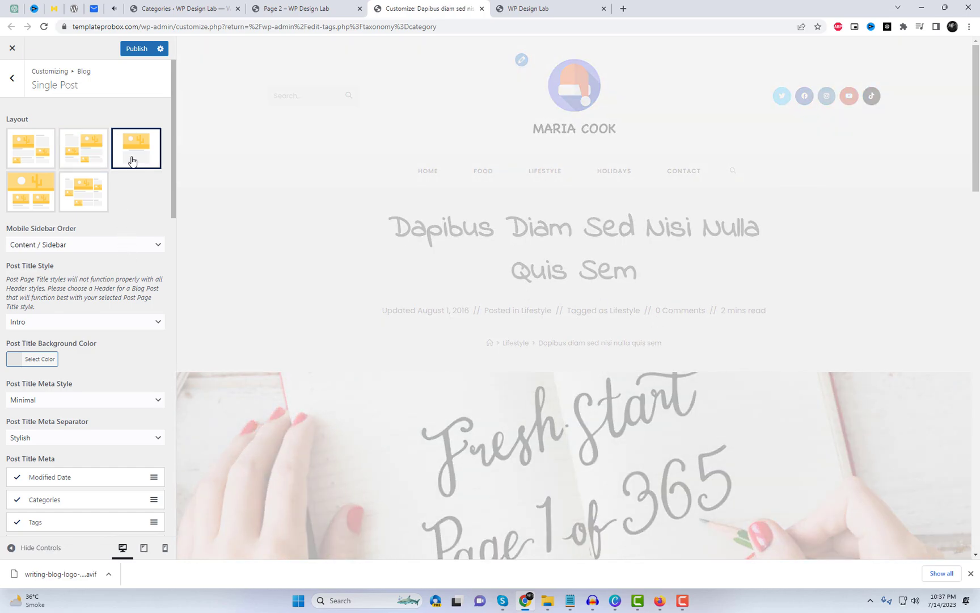
pyautogui.scroll(-5, 783, 332)
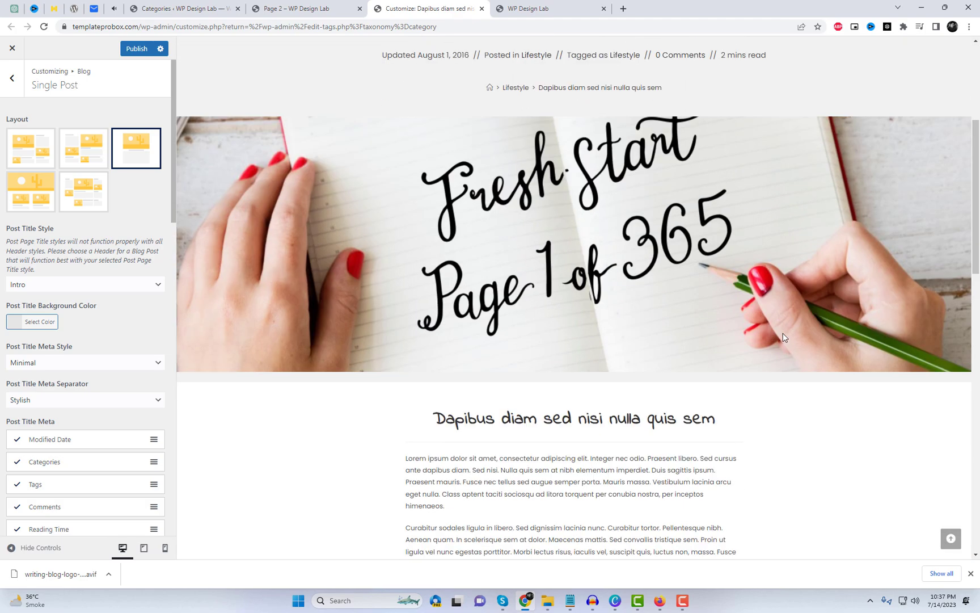
pyautogui.scroll(4, 783, 332)
pyautogui.click(36, 199)
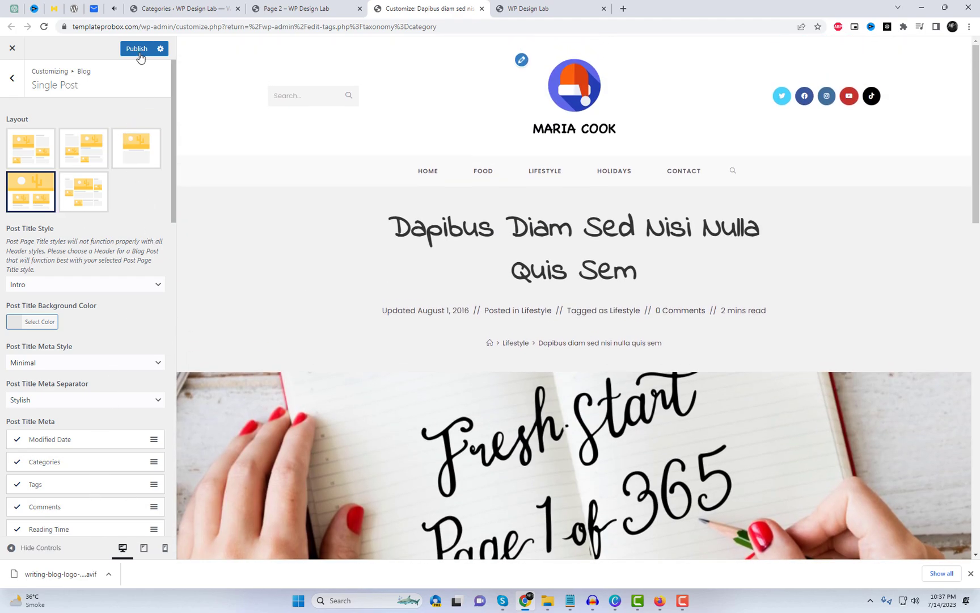
pyautogui.click(138, 51)
# Open the post "Dapibus diam sed nisi nulla quis sem" on the live site and examine its layout.
pyautogui.click(516, 6)
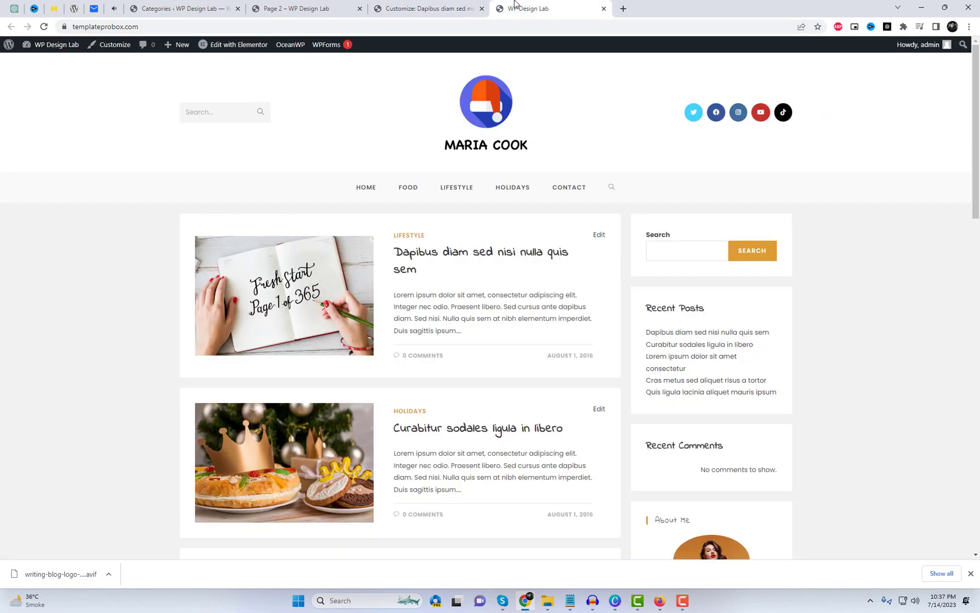
pyautogui.click(444, 255)
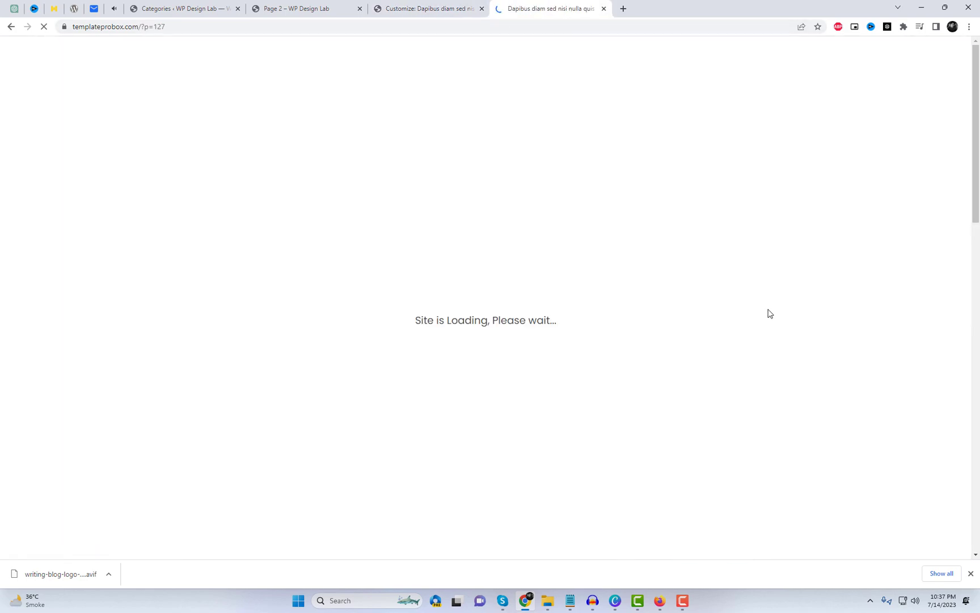
pyautogui.scroll(-5, 597, 246)
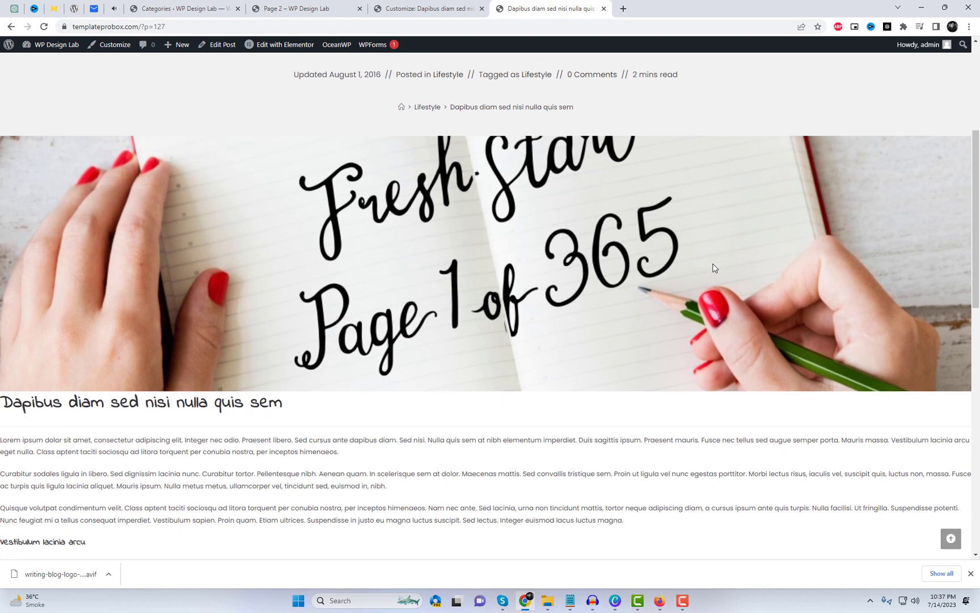
pyautogui.scroll(-5, 715, 268)
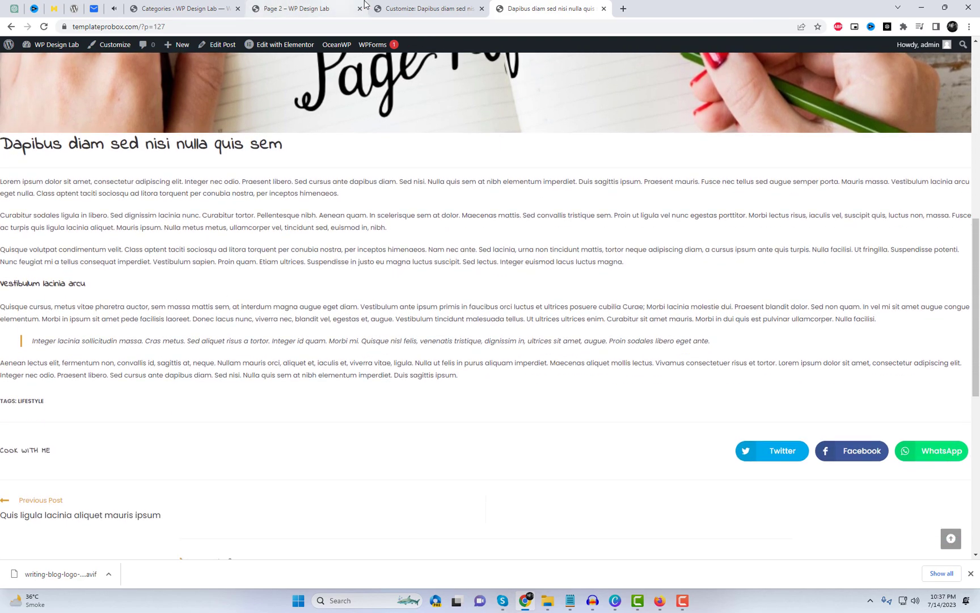
# Return to the Customizer, switch the single post layout to the right-sidebar option and publish it.
pyautogui.click(420, 6)
pyautogui.click(13, 139)
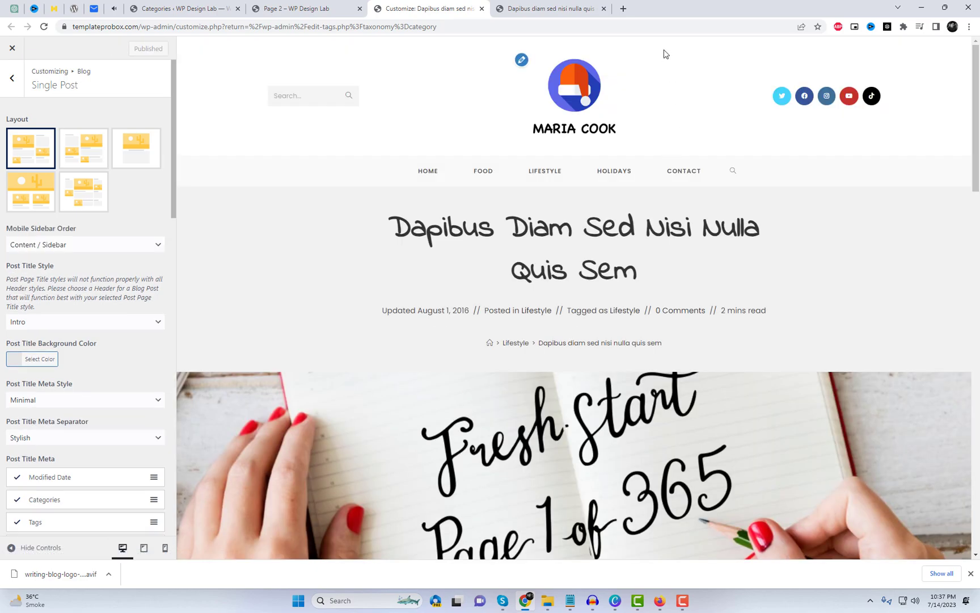
# Reload the live post and examine its content area, sidebar widgets, related posts and comment form.
pyautogui.click(567, 8)
pyautogui.rightClick(655, 106)
pyautogui.click(675, 137)
pyautogui.scroll(10, 519, 265)
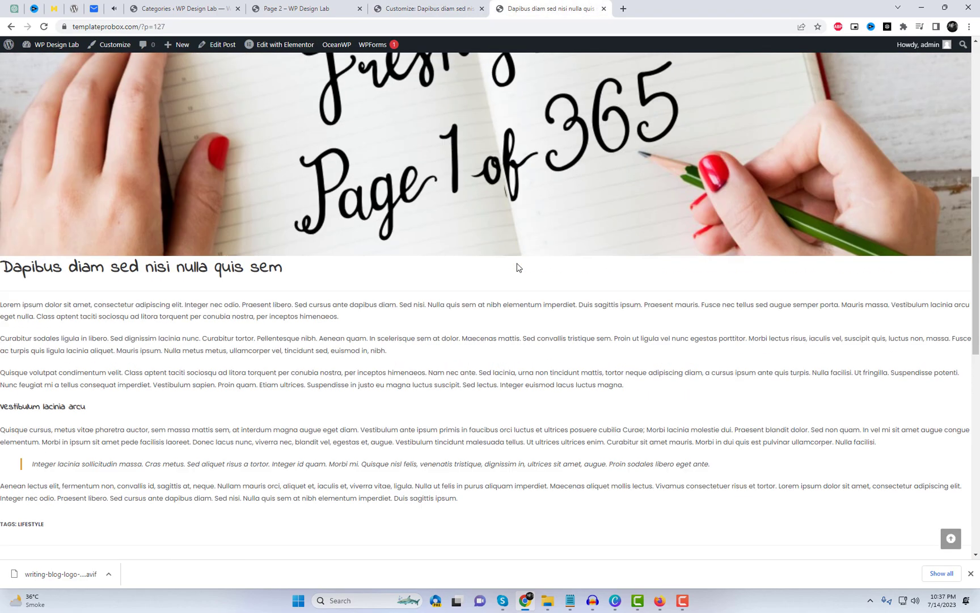
pyautogui.rightClick(698, 147)
pyautogui.click(722, 180)
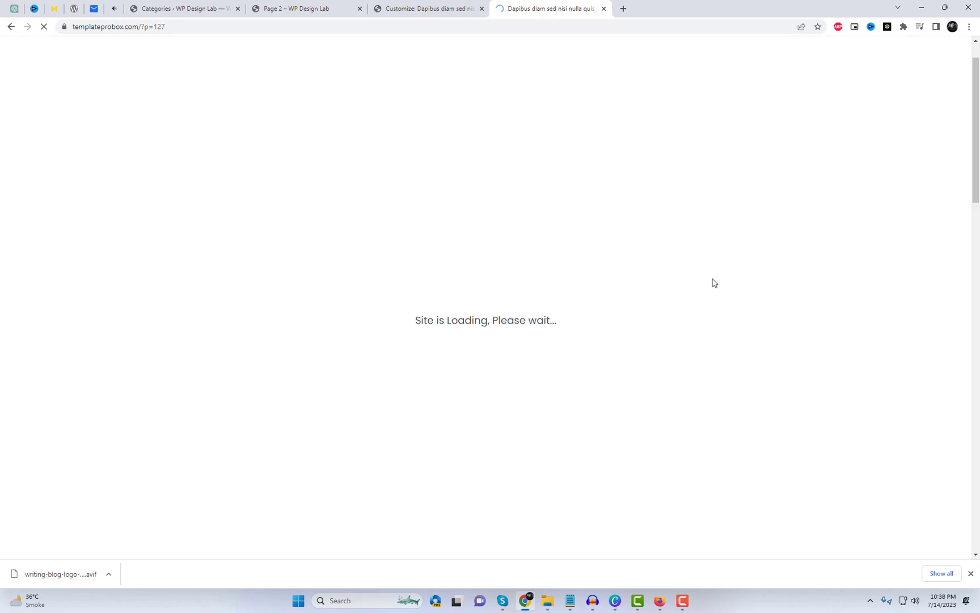
pyautogui.scroll(-1, 713, 284)
pyautogui.scroll(-10, 714, 286)
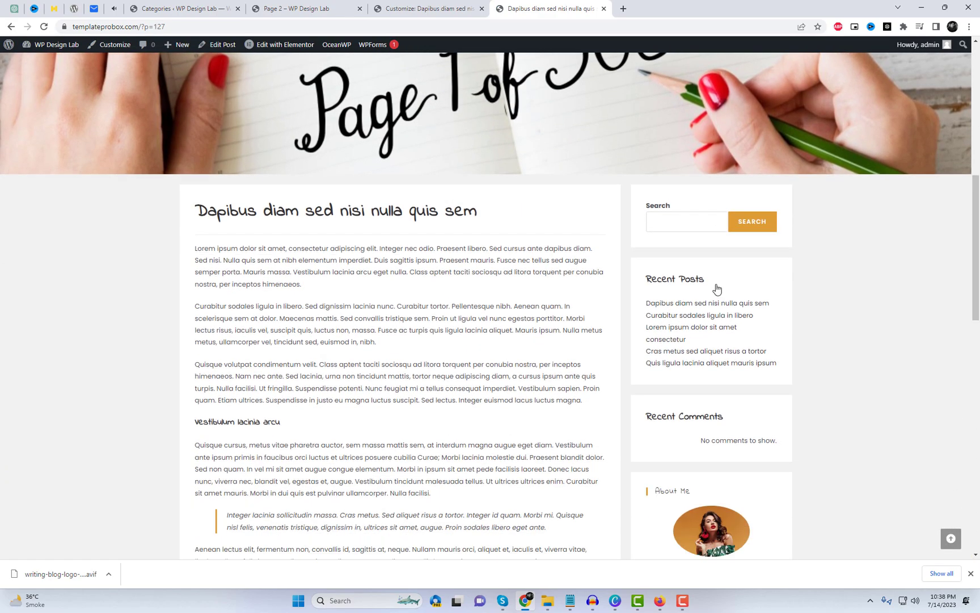
pyautogui.scroll(-5, 805, 361)
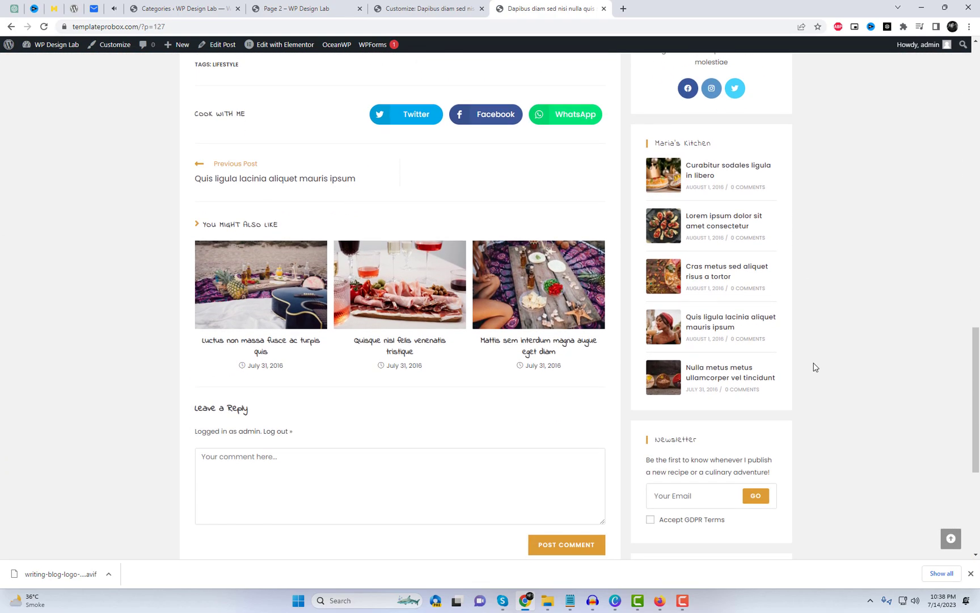
# Set the Next/Prev Taxonomy of single posts to Date in the Customizer.
pyautogui.click(442, 8)
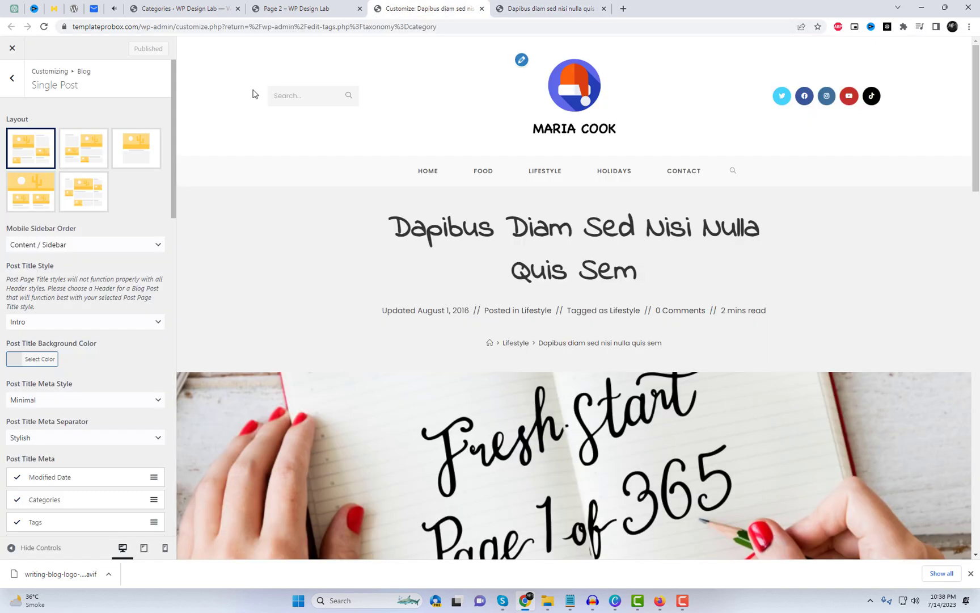
pyautogui.scroll(-7, 125, 278)
pyautogui.scroll(-8, 126, 284)
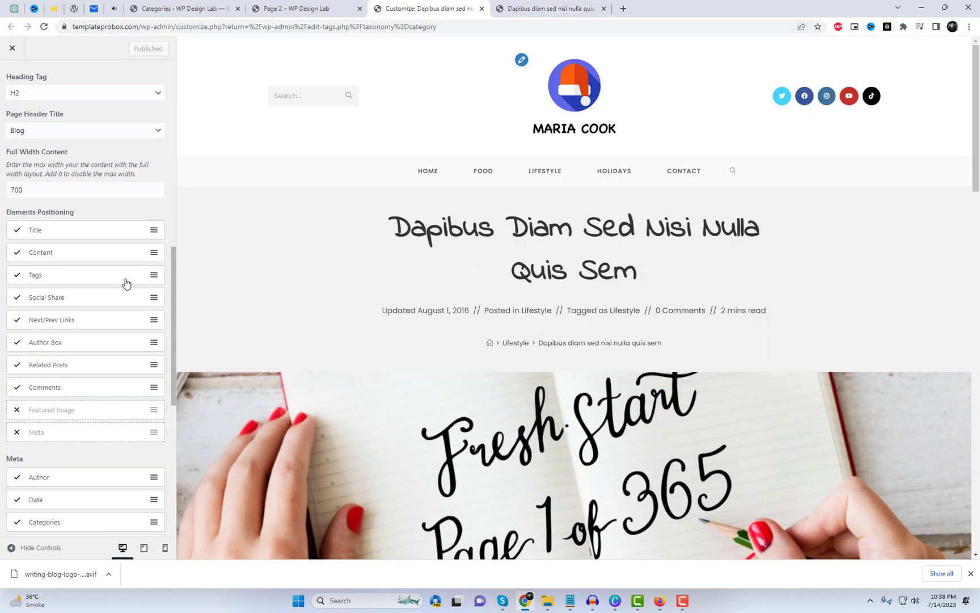
pyautogui.scroll(-1, 127, 284)
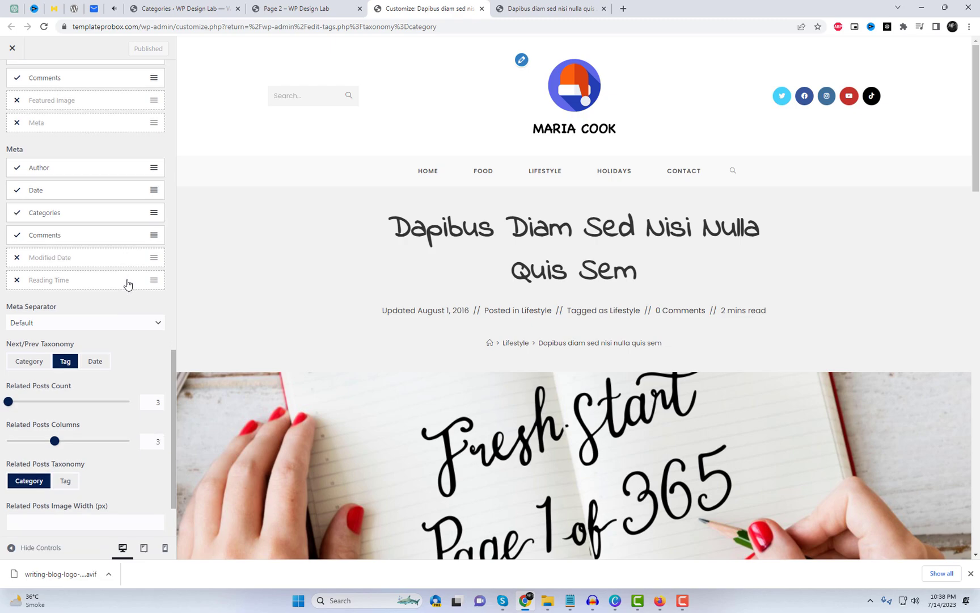
pyautogui.click(93, 314)
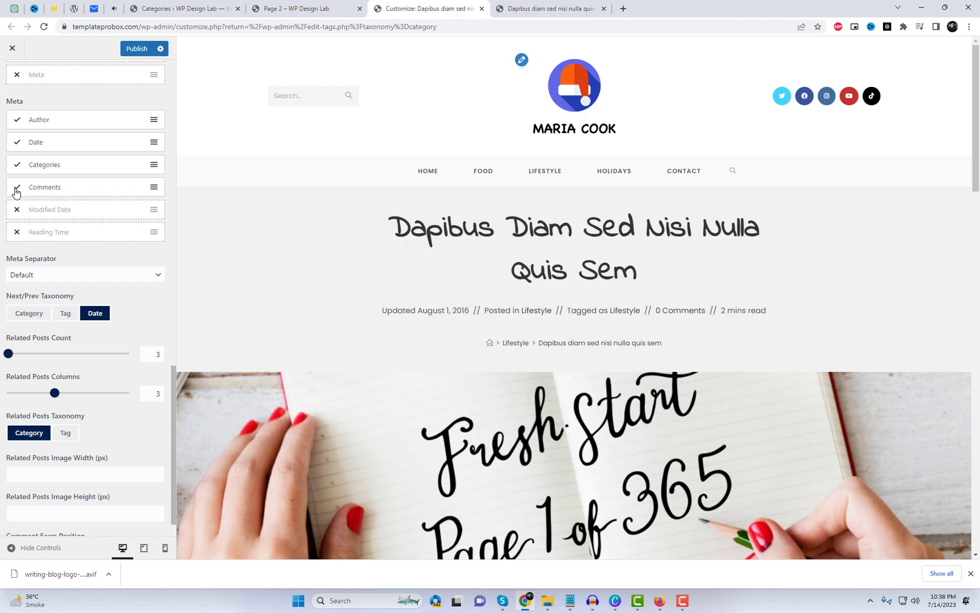
# Disable the Categories and Date items in the single post Meta list.
pyautogui.click(16, 169)
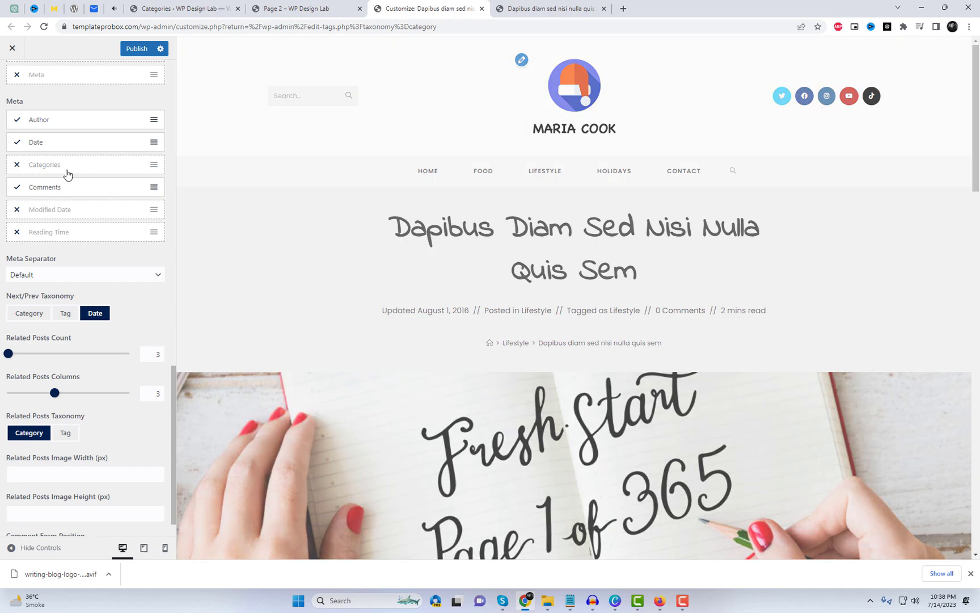
pyautogui.click(17, 144)
pyautogui.scroll(6, 56, 187)
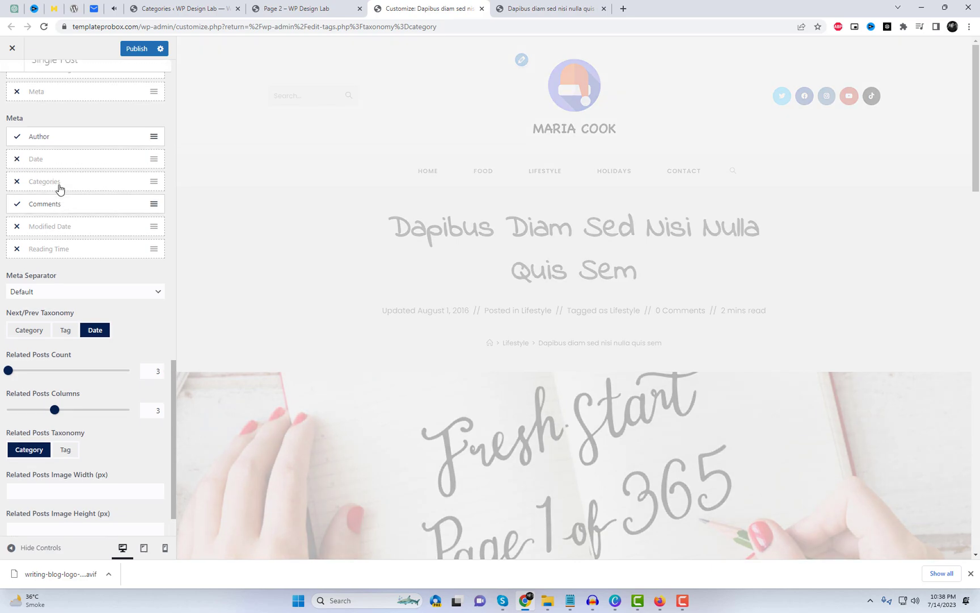
# Set the background color of the whole sidebar to white in the Sidebar settings and publish the changes.
pyautogui.click(12, 80)
pyautogui.click(13, 91)
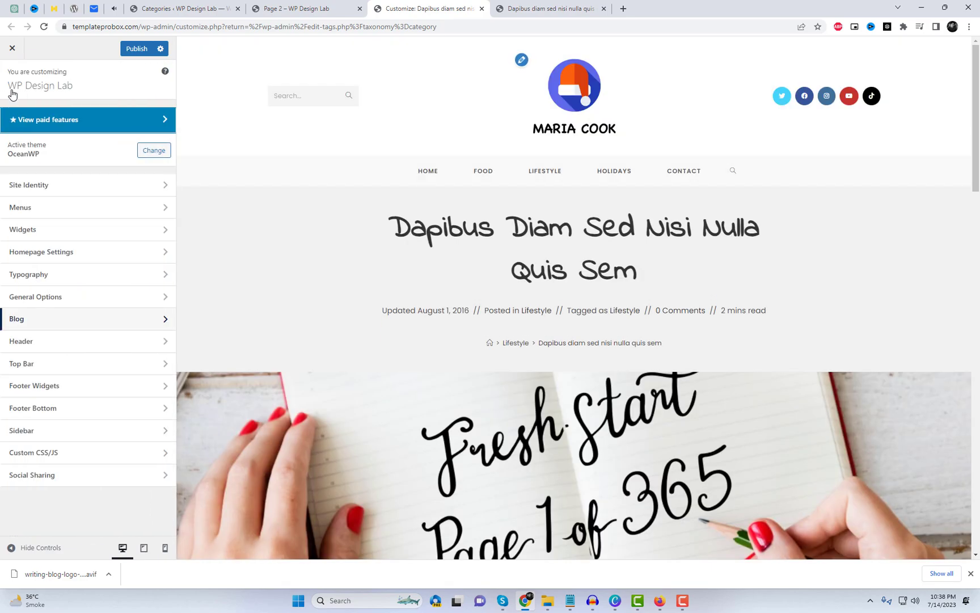
pyautogui.click(71, 431)
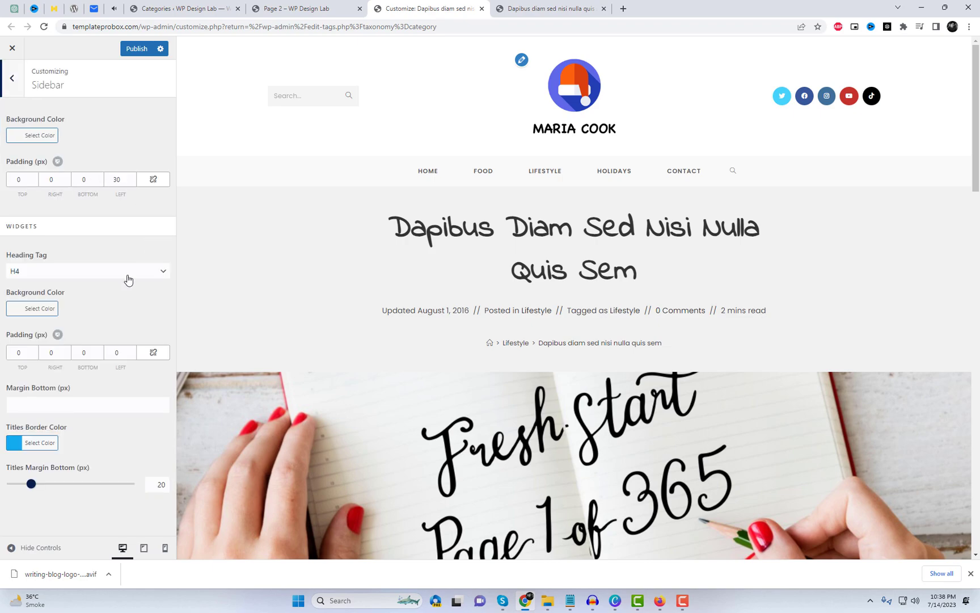
pyautogui.scroll(-8, 702, 375)
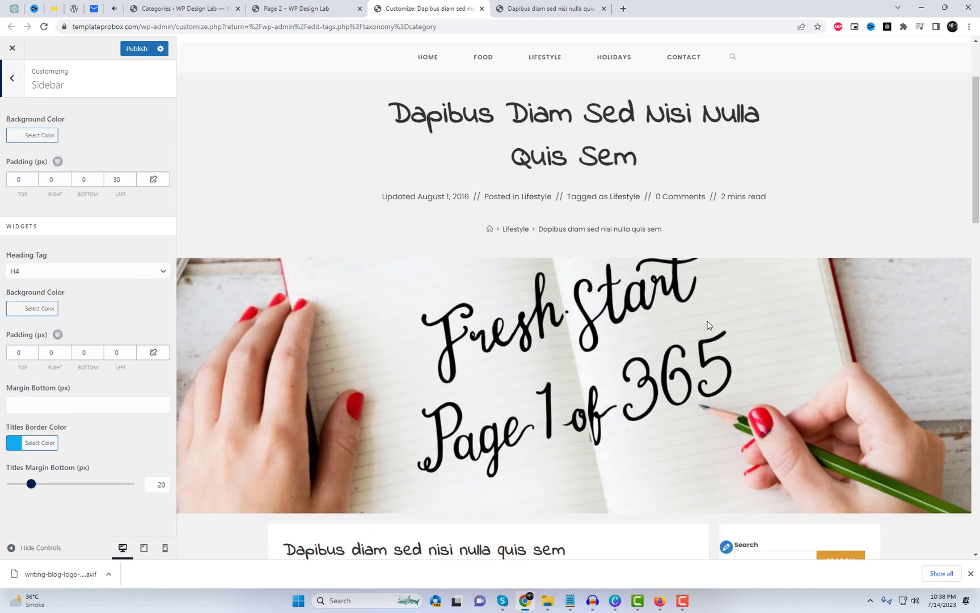
pyautogui.click(34, 135)
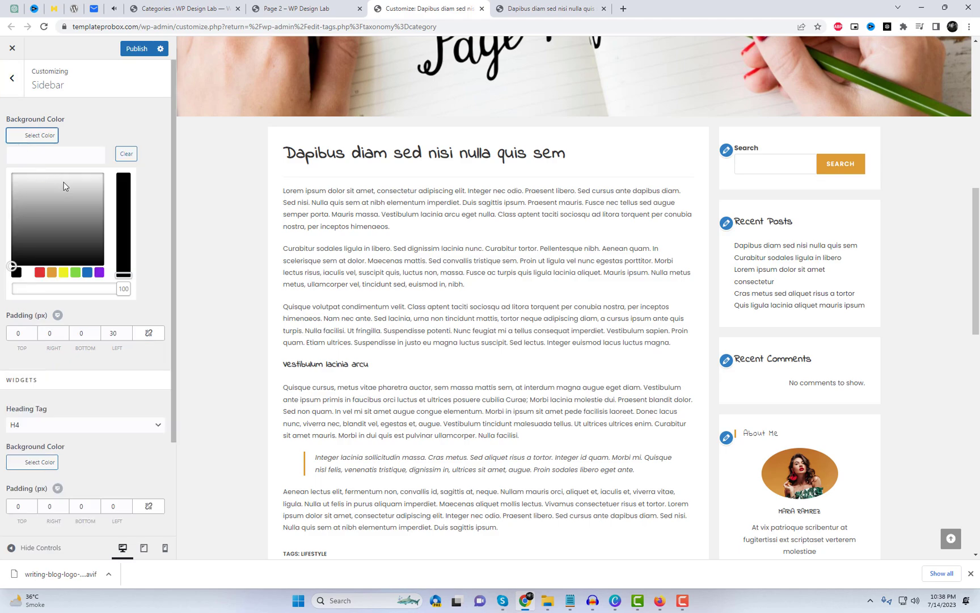
pyautogui.moveTo(63, 193); pyautogui.dragTo(2, 163)
pyautogui.click(122, 130)
pyautogui.click(12, 78)
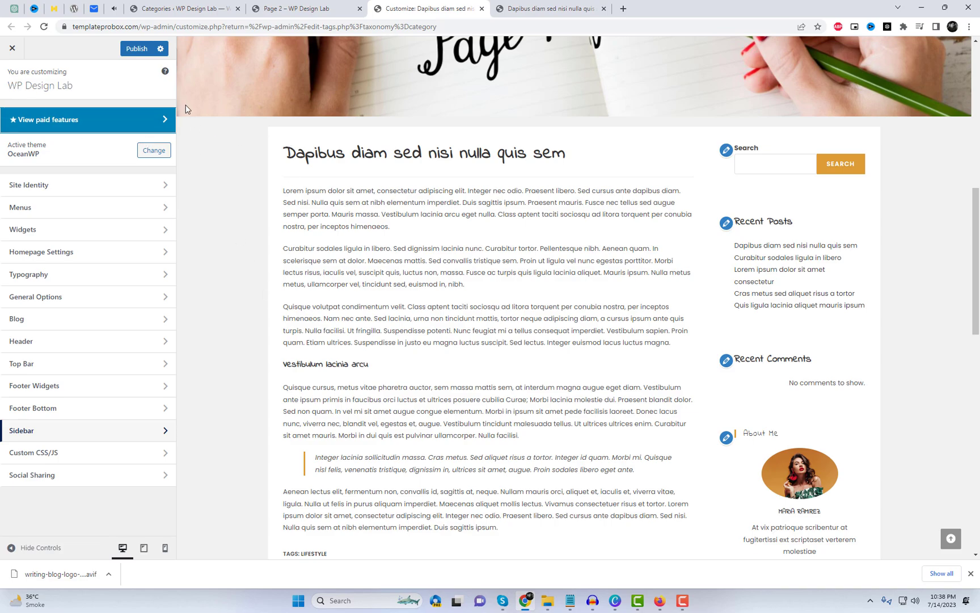
pyautogui.click(138, 51)
# Examine the sidebar and header menu on the live blog's homepage, and return to the Customizer.
pyautogui.hotkey('ctrl', 'Tab')
pyautogui.scroll(4, 517, 228)
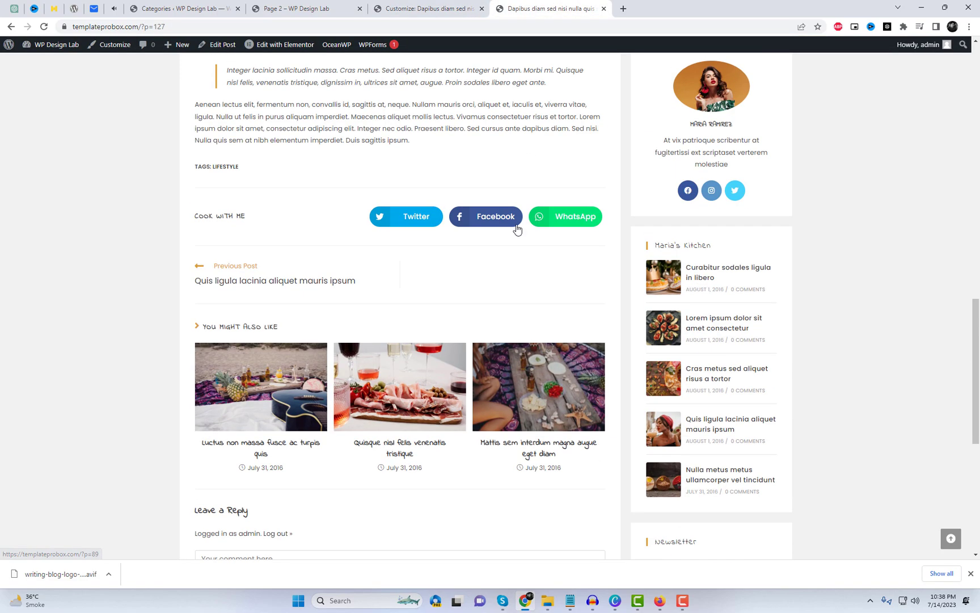
pyautogui.scroll(15, 516, 229)
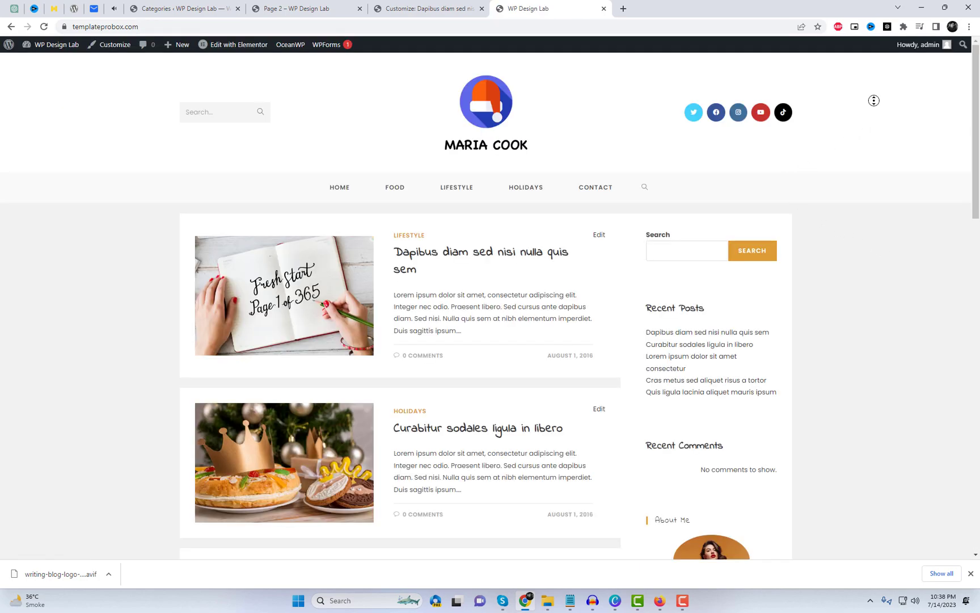
pyautogui.scroll(-1, 878, 115)
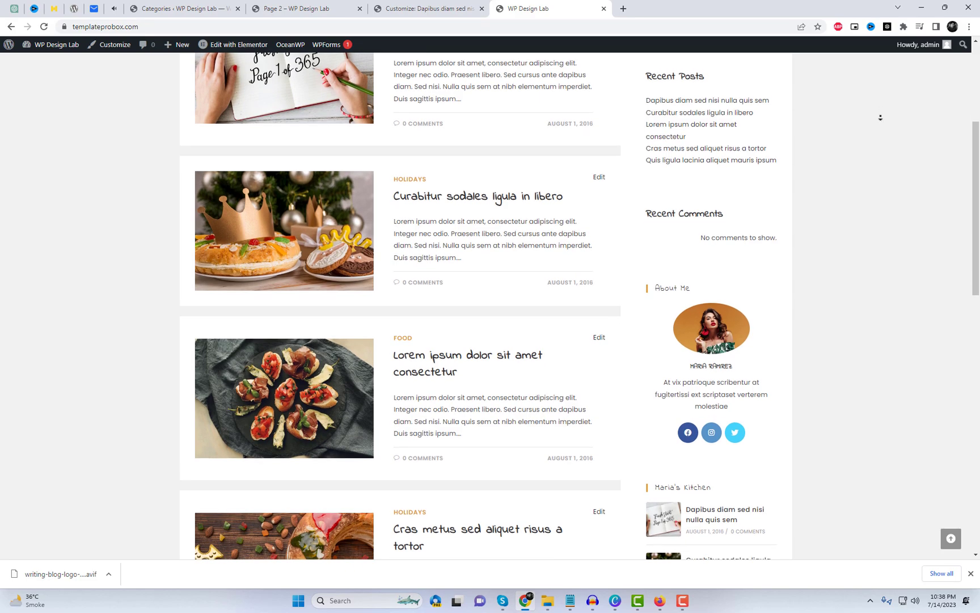
pyautogui.click(880, 118)
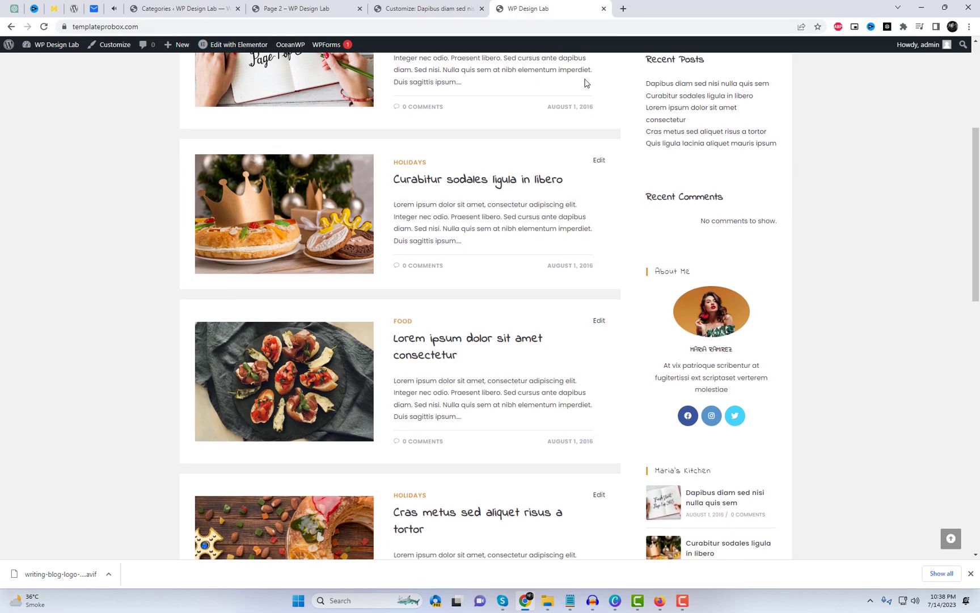
pyautogui.click(412, 5)
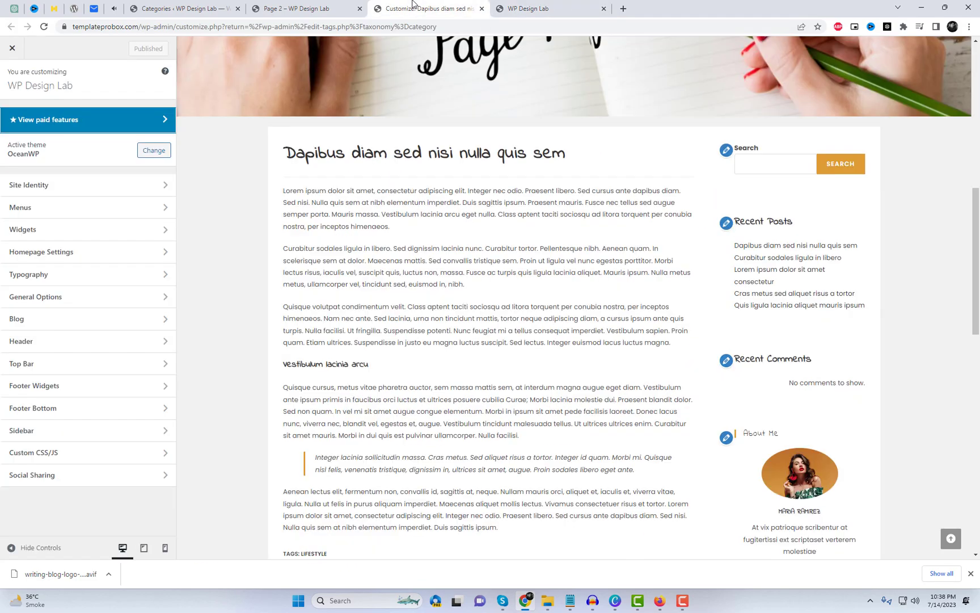
# Open the Blog Entries settings and try the left-sidebar layout for archives and entries, previewing it on the Home page.
pyautogui.click(77, 326)
pyautogui.click(70, 119)
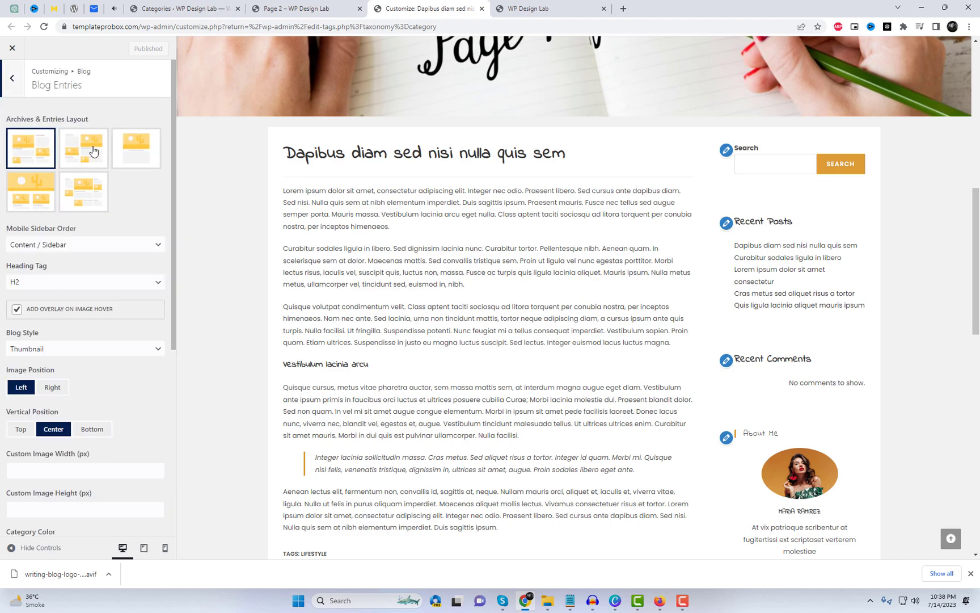
pyautogui.click(94, 152)
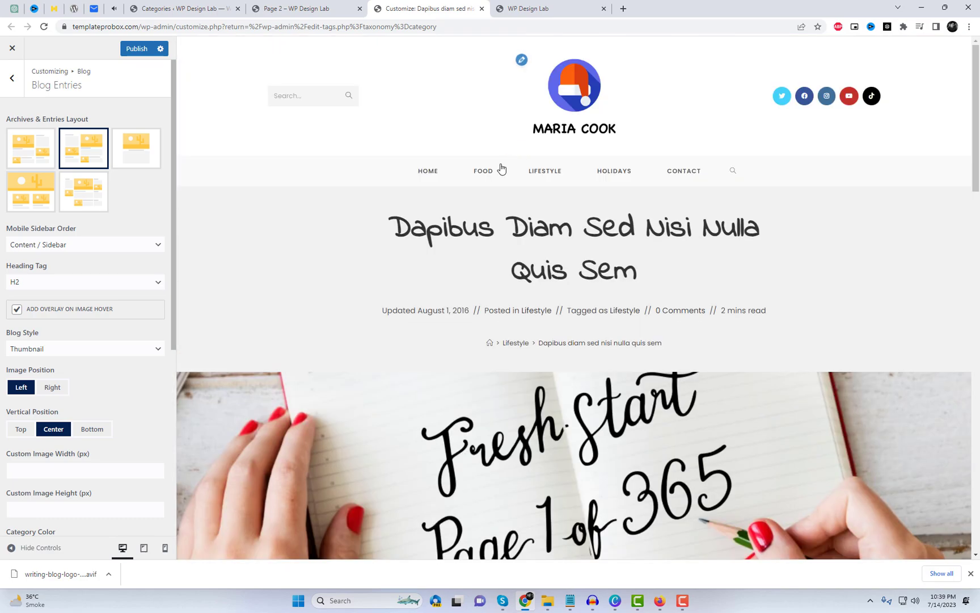
pyautogui.click(428, 171)
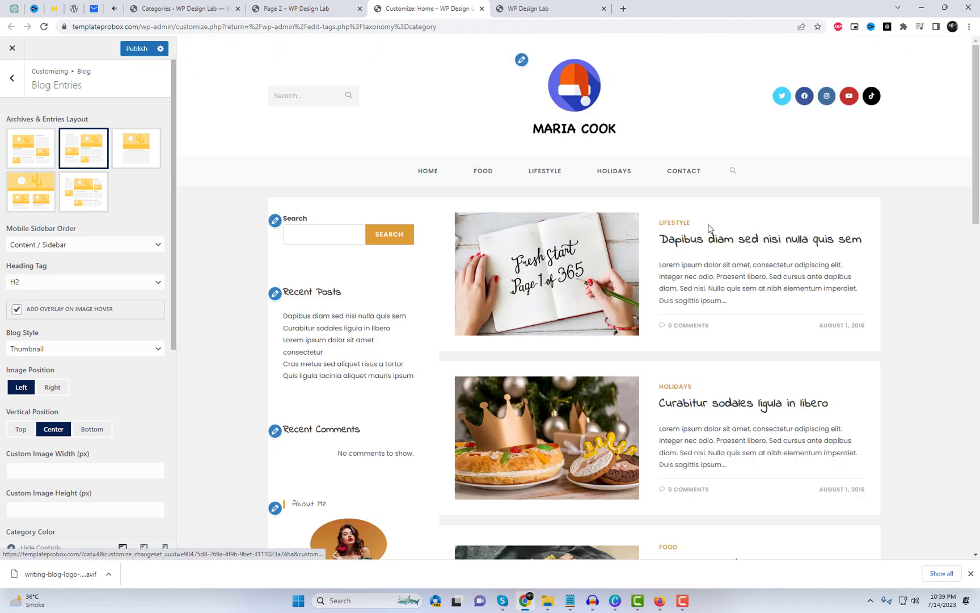
pyautogui.scroll(-3, 708, 227)
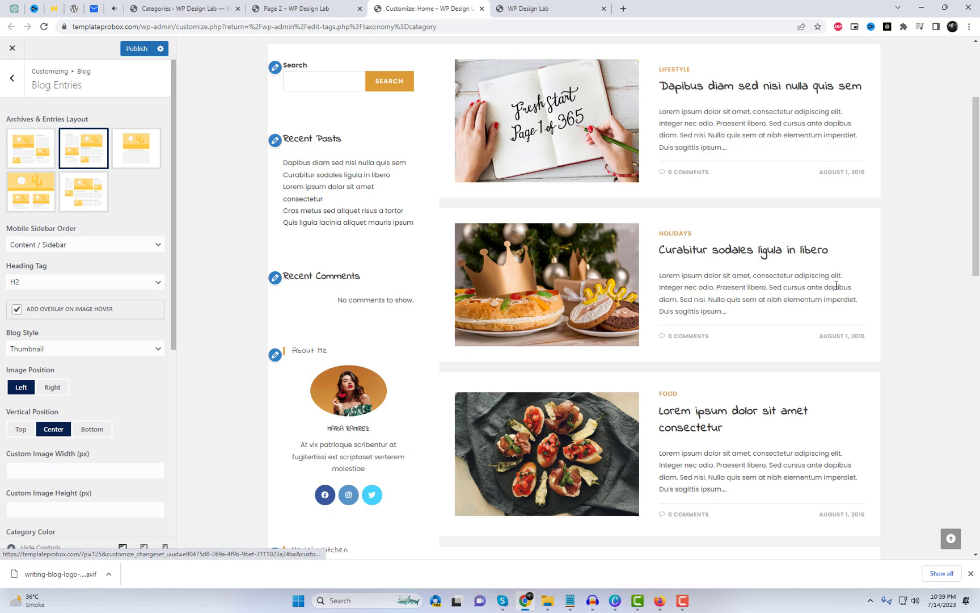
# Try the full-width and both-sidebars layouts for the blog entries, and restore the right-sidebar layout.
pyautogui.click(140, 155)
pyautogui.scroll(3, 822, 330)
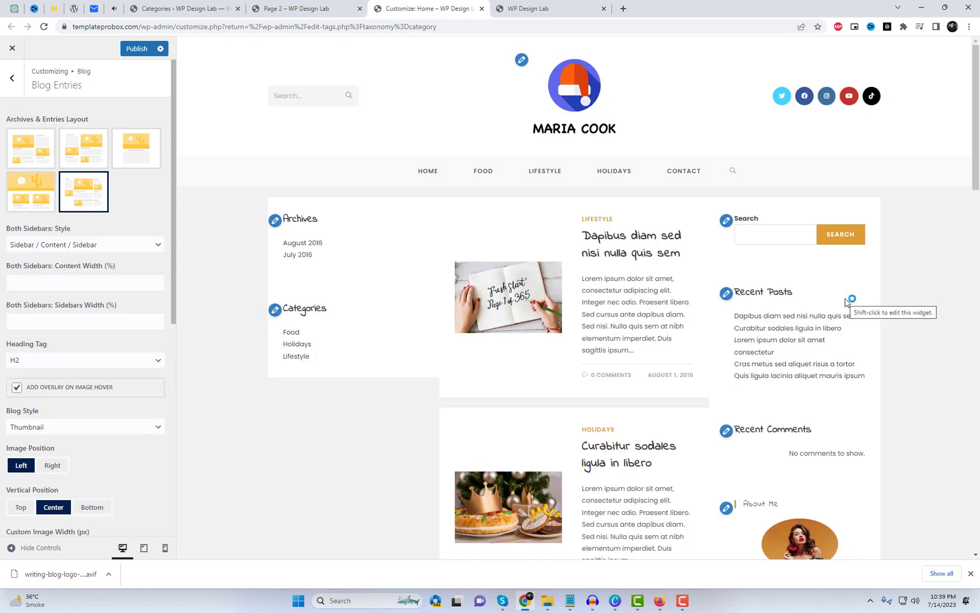
pyautogui.scroll(-3, 845, 302)
pyautogui.scroll(2, 827, 302)
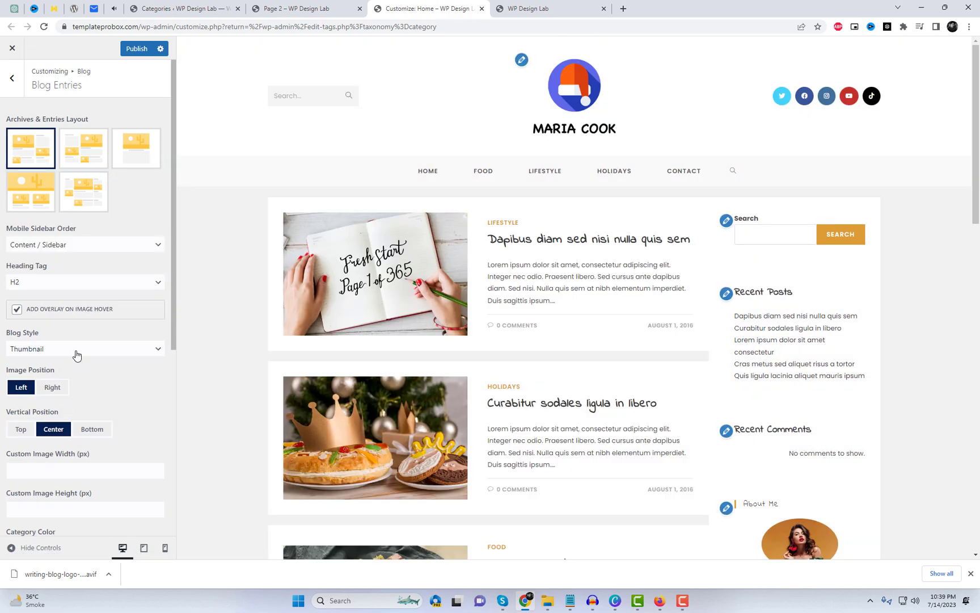
# Set the Blog Style of the blog entries to Grid and publish the changes.
pyautogui.click(77, 355)
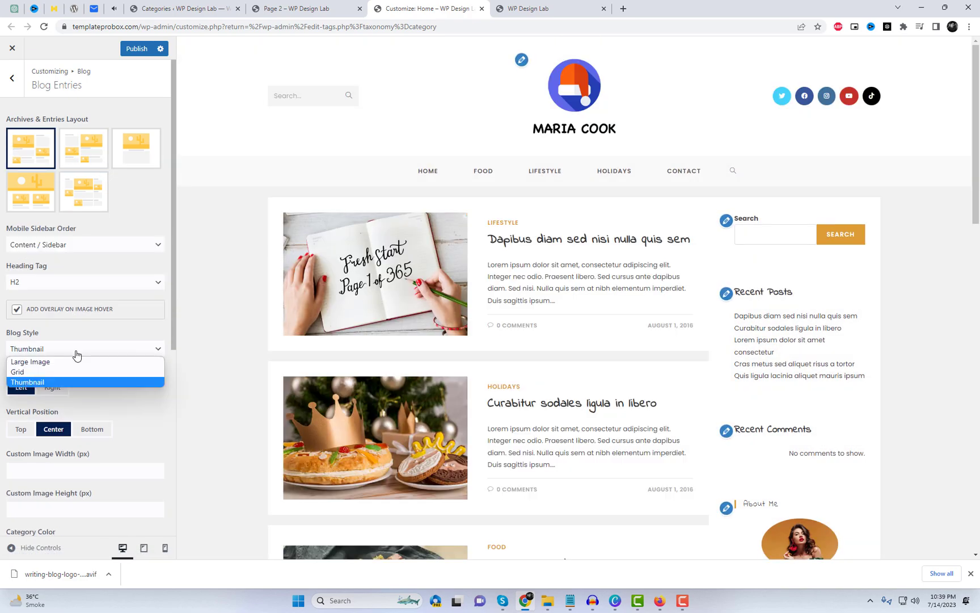
pyautogui.click(48, 373)
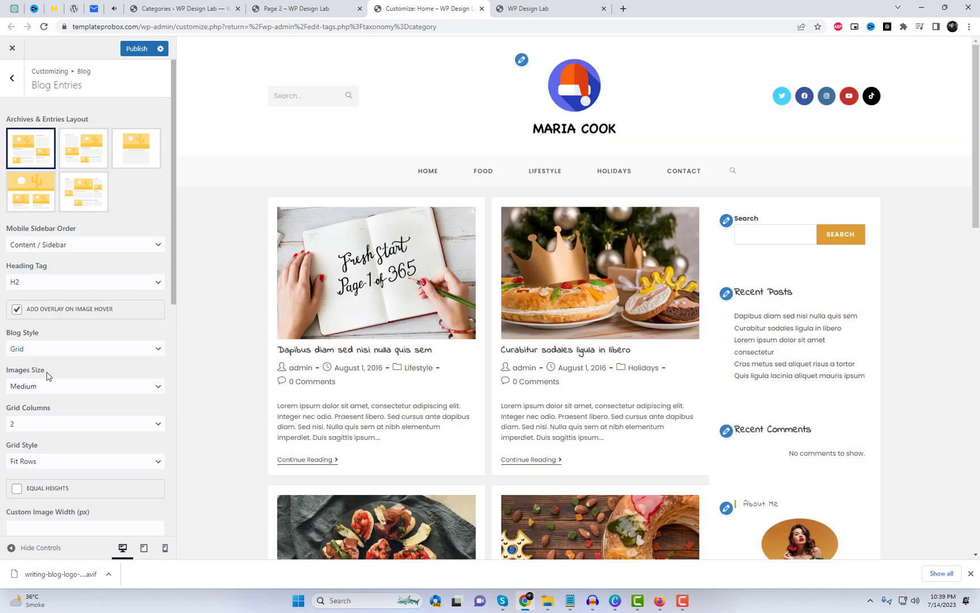
pyautogui.scroll(-4, 614, 322)
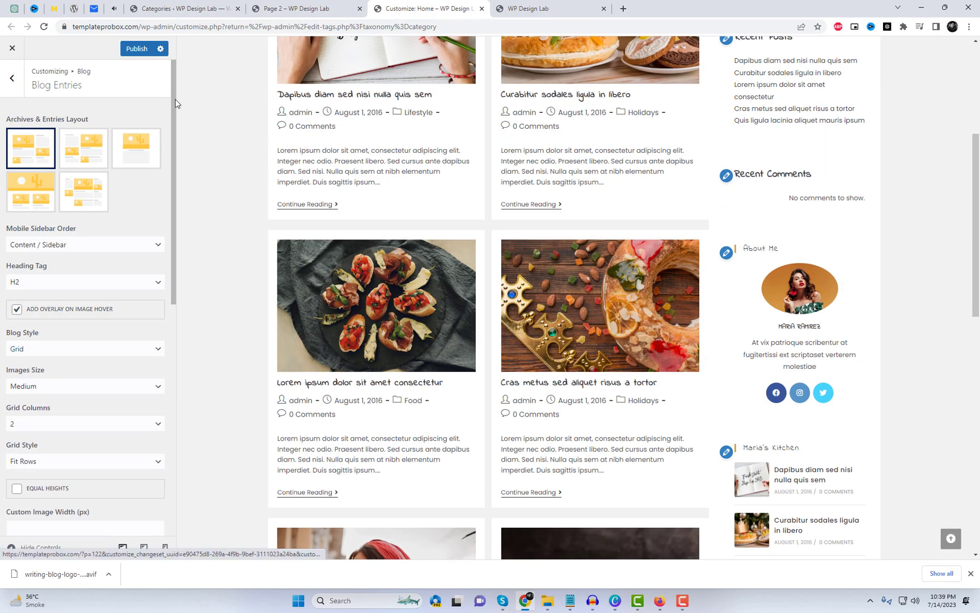
# Reload the live blog's homepage, examine the post grid down to the pagination, and open page 2 of the posts.
pyautogui.click(544, 9)
pyautogui.scroll(5, 844, 156)
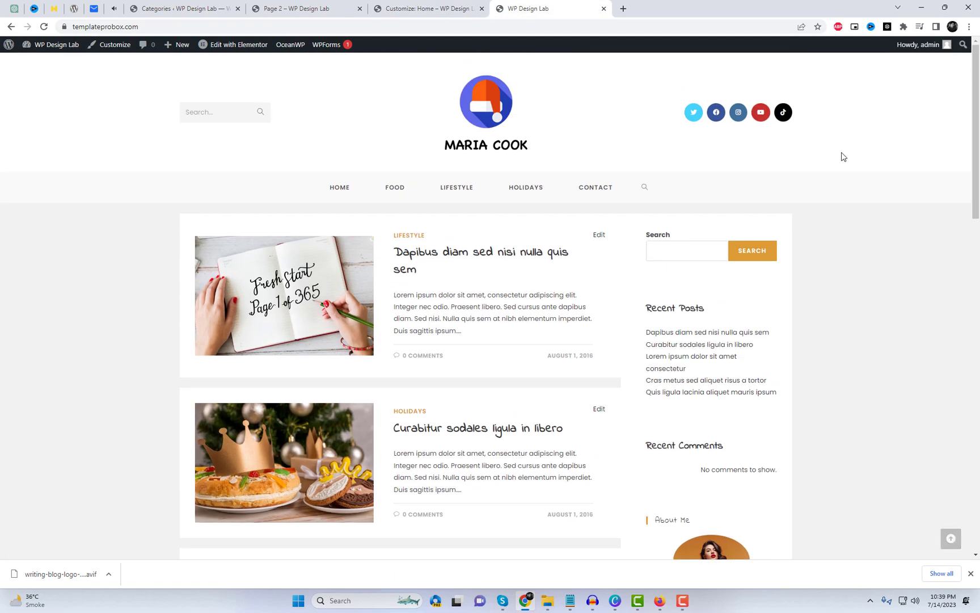
pyautogui.rightClick(843, 159)
pyautogui.click(784, 192)
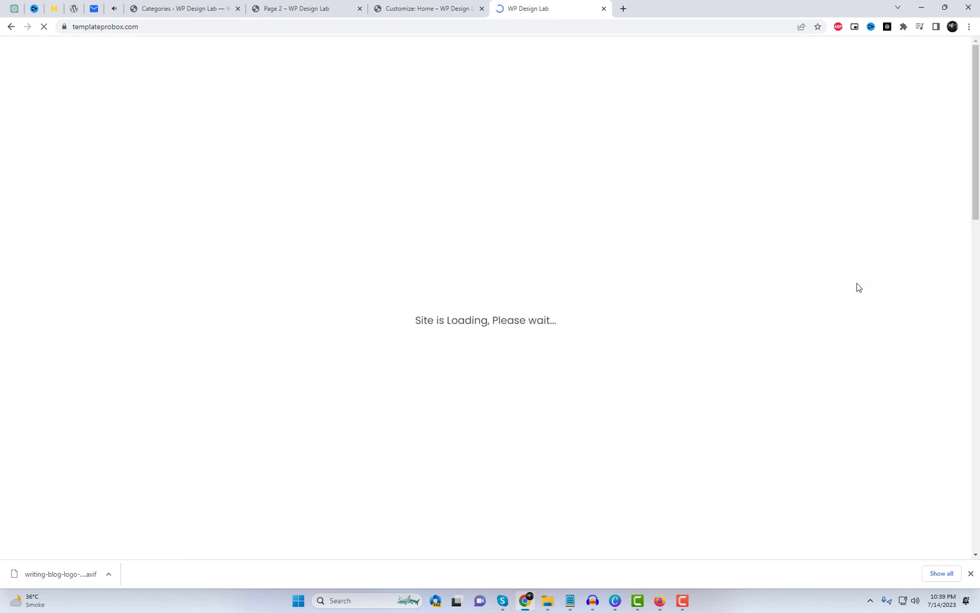
pyautogui.scroll(-12, 863, 289)
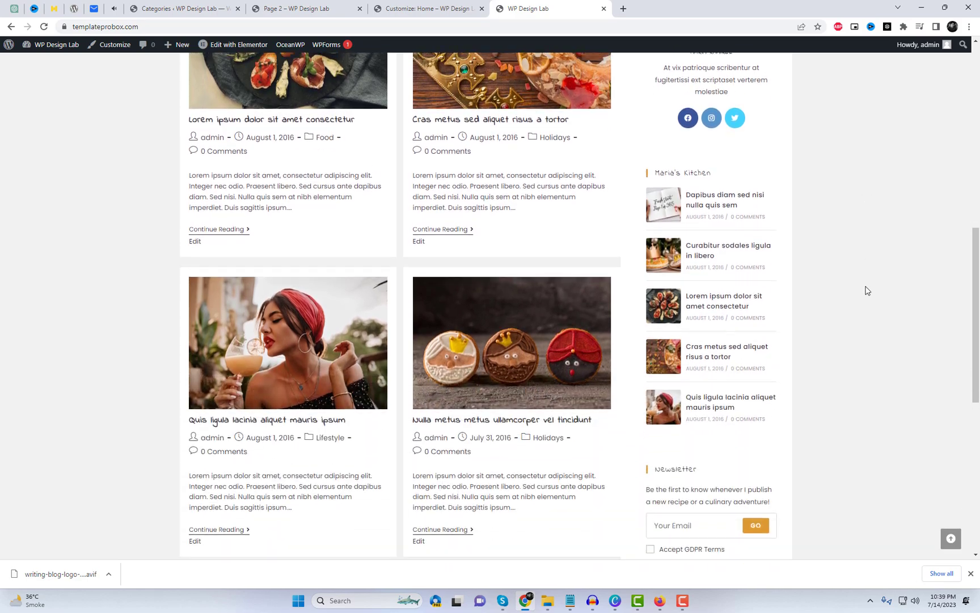
pyautogui.scroll(-3, 868, 290)
pyautogui.scroll(-2, 358, 432)
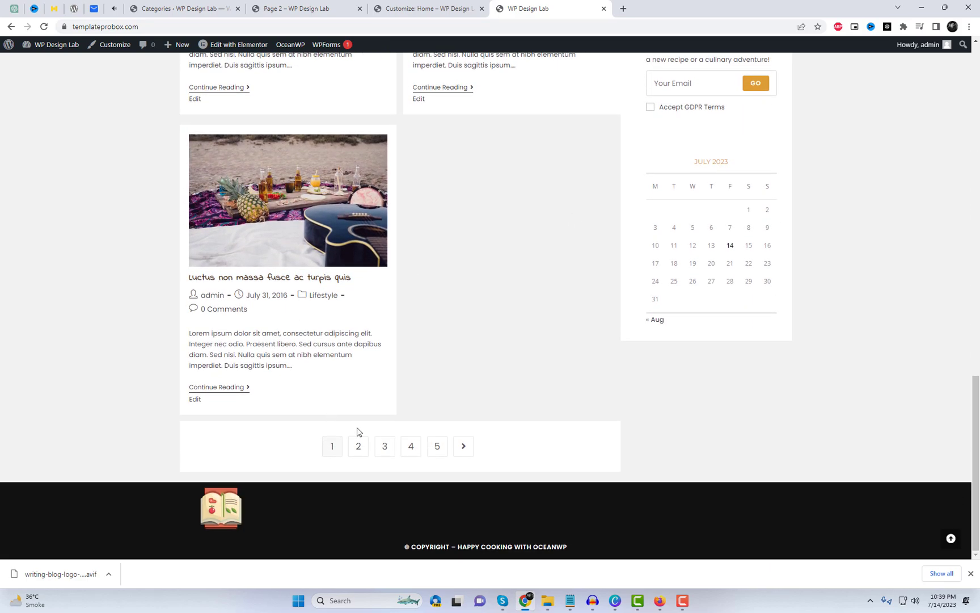
pyautogui.click(355, 454)
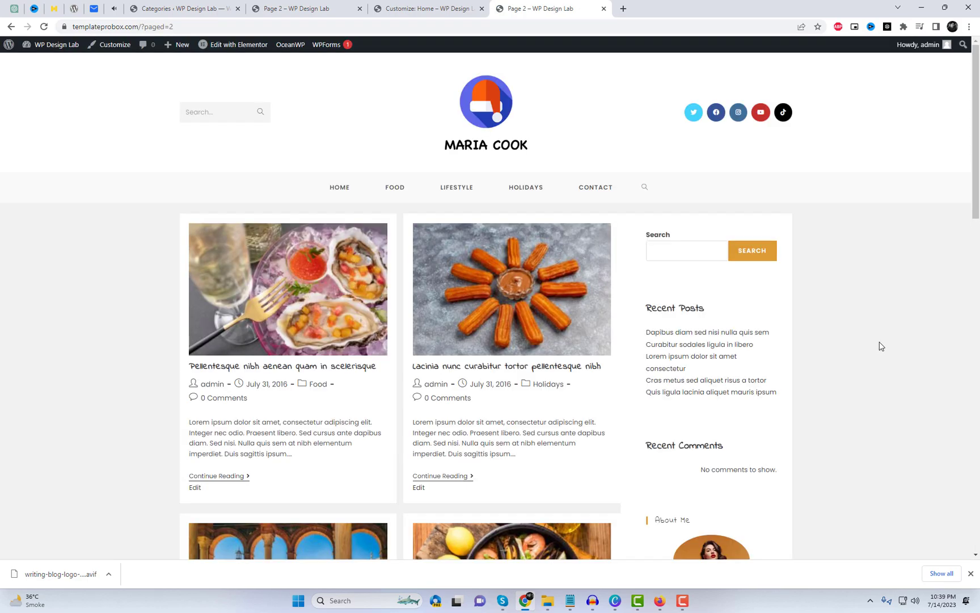